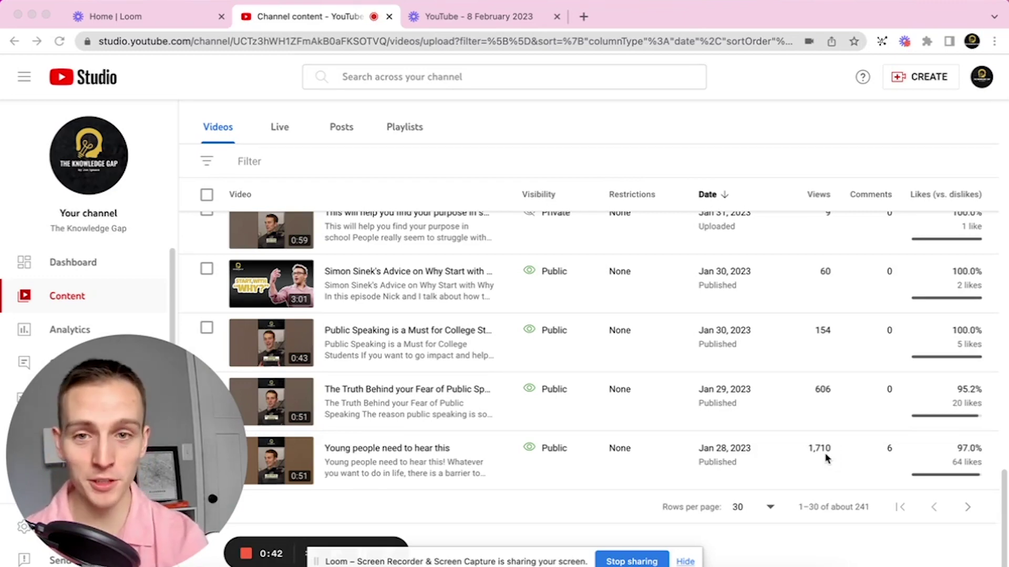
Reload the Content list so the three Shorts scheduled for Feb 8, 2023 appear on top
key(super+r)
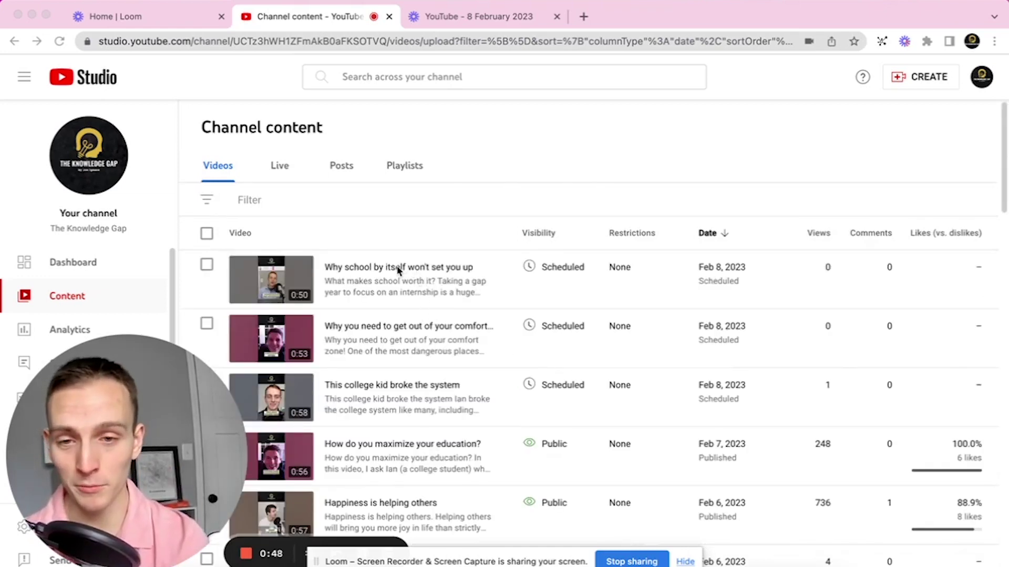
Open the 'Why school by itself won't set you up' details and highlight the description's opening question
mouse_move(396, 267)
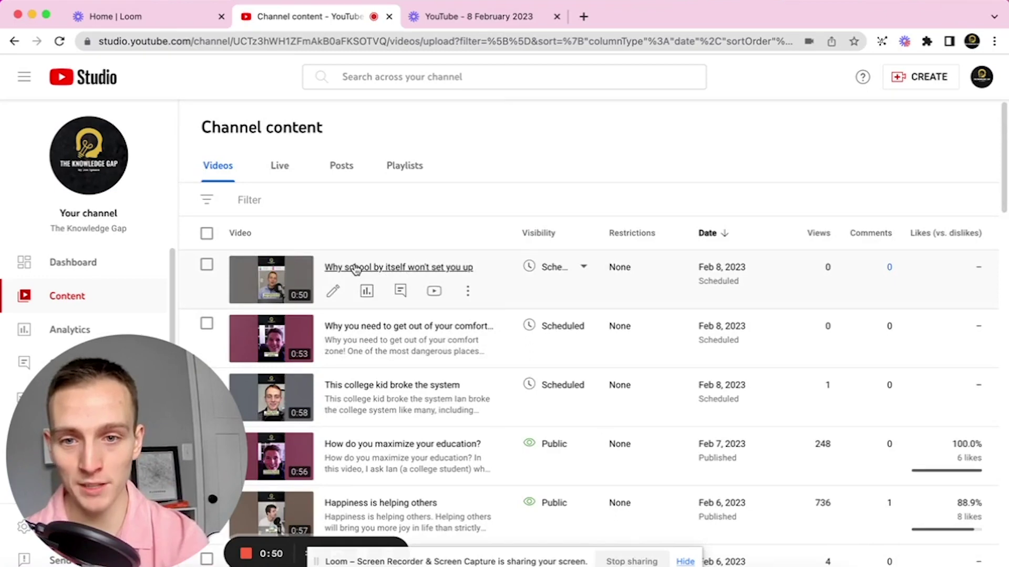
click(355, 268)
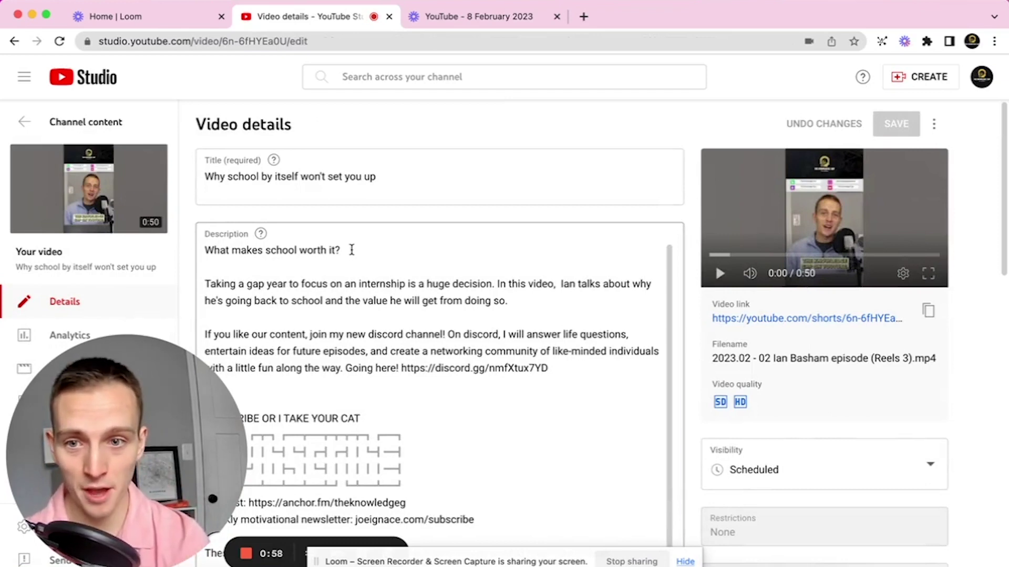
drag(351, 250, 199, 256)
key(ctrl+c)
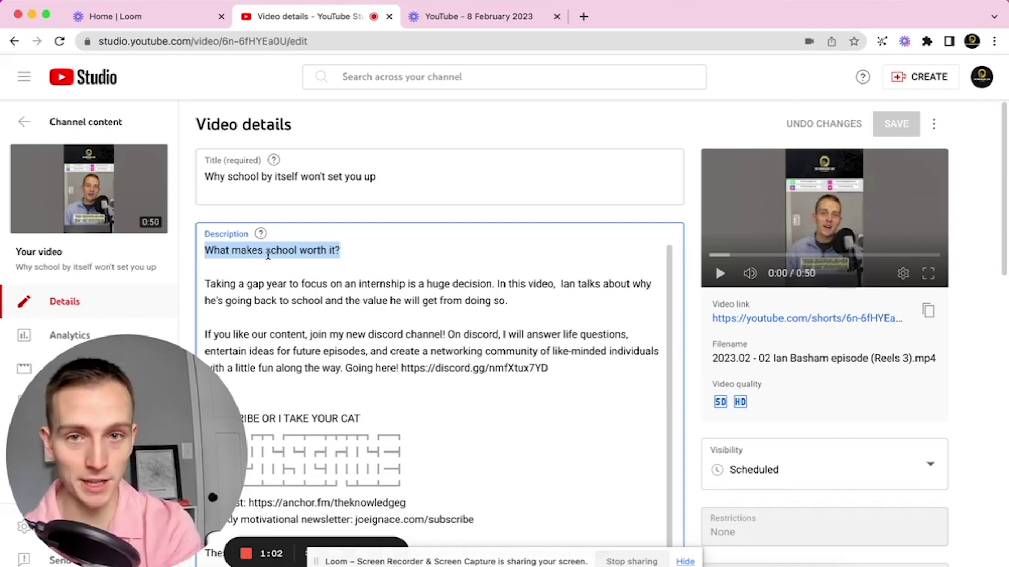
Search YouTube in a new tab for the copied question 'What makes school worth it?'
click(584, 18)
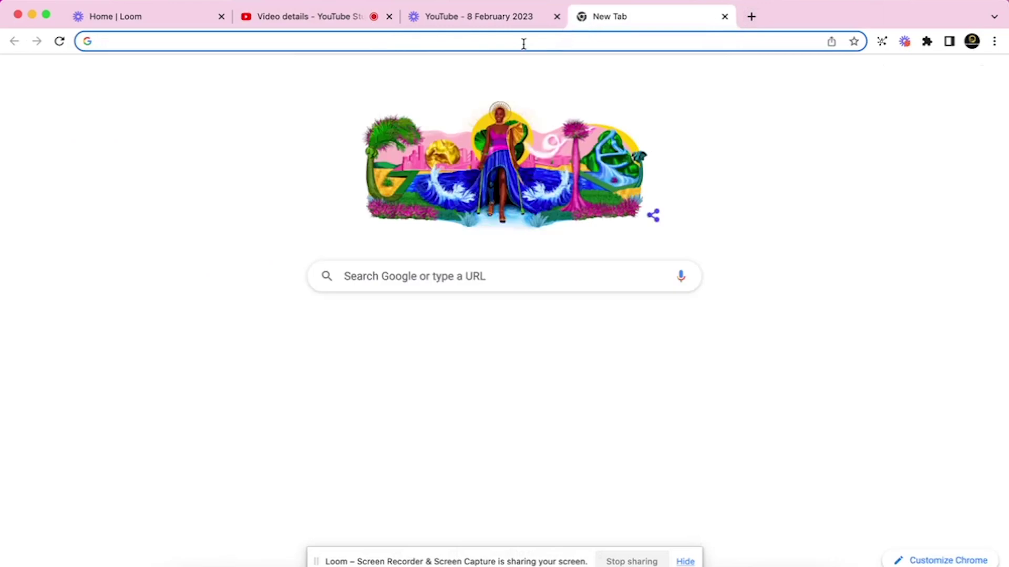
text(you)
key(Return)
key(ctrl+v)
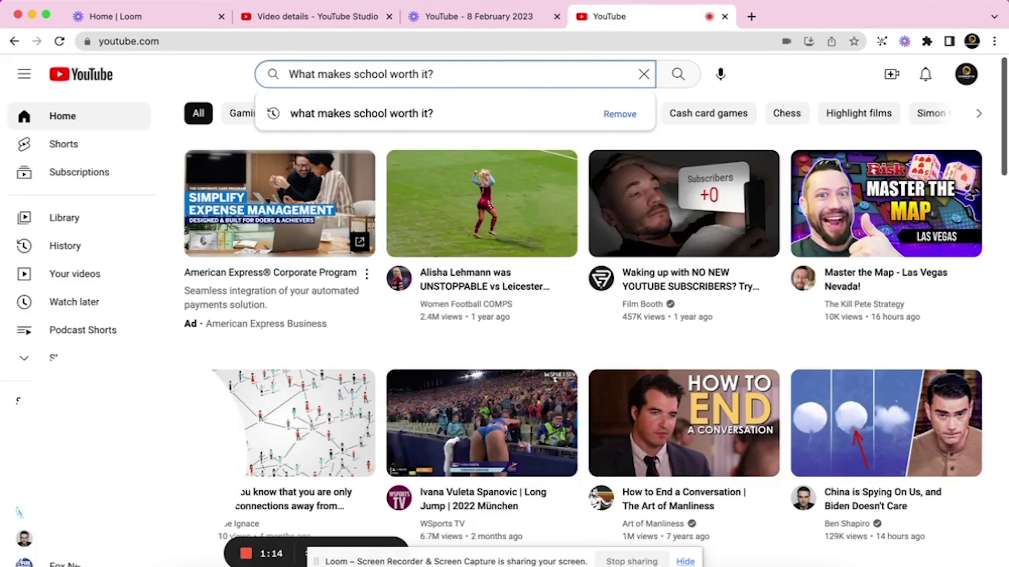
key(Return)
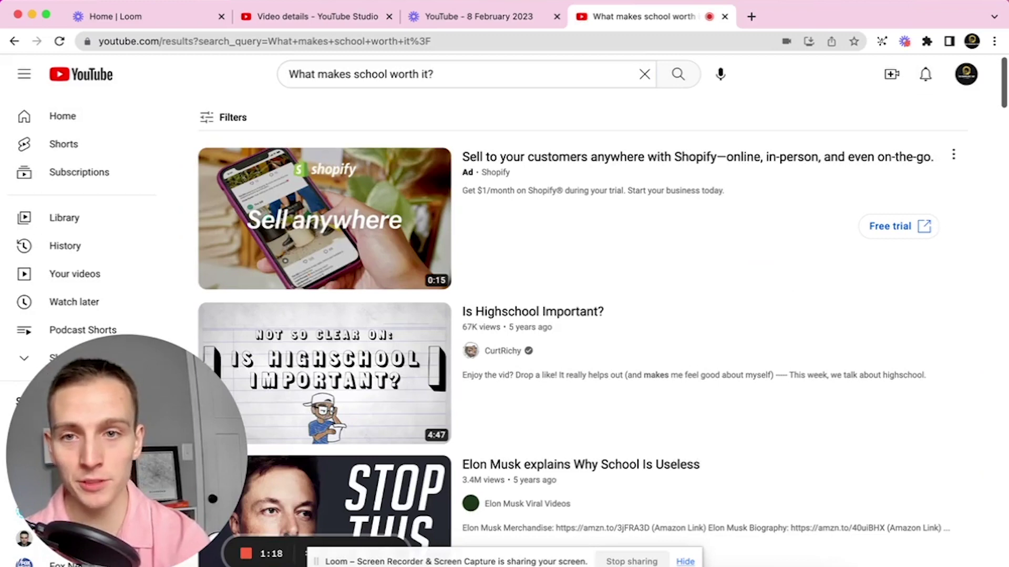
Browse the results, including 'Is Highschool Important?' and an Elon Musk video
mouse_move(597, 321)
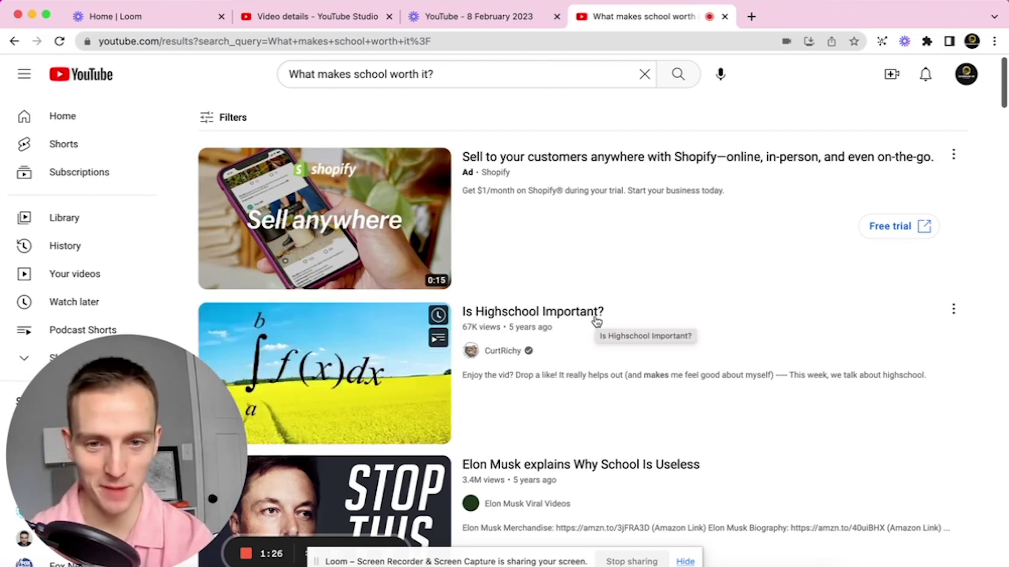
scroll(596, 321, down, 4)
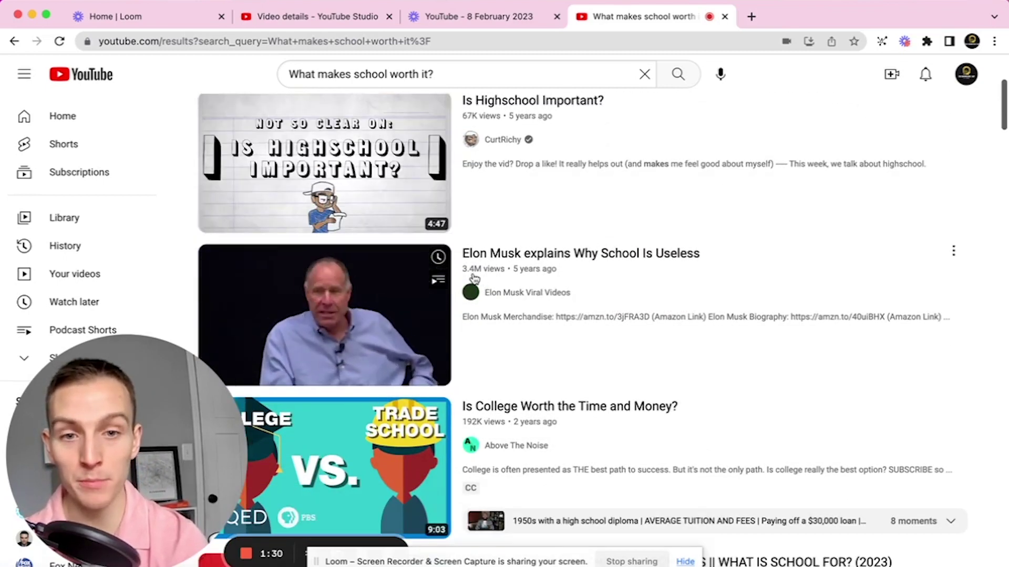
scroll(472, 278, down, 2)
scroll(473, 278, up, 1)
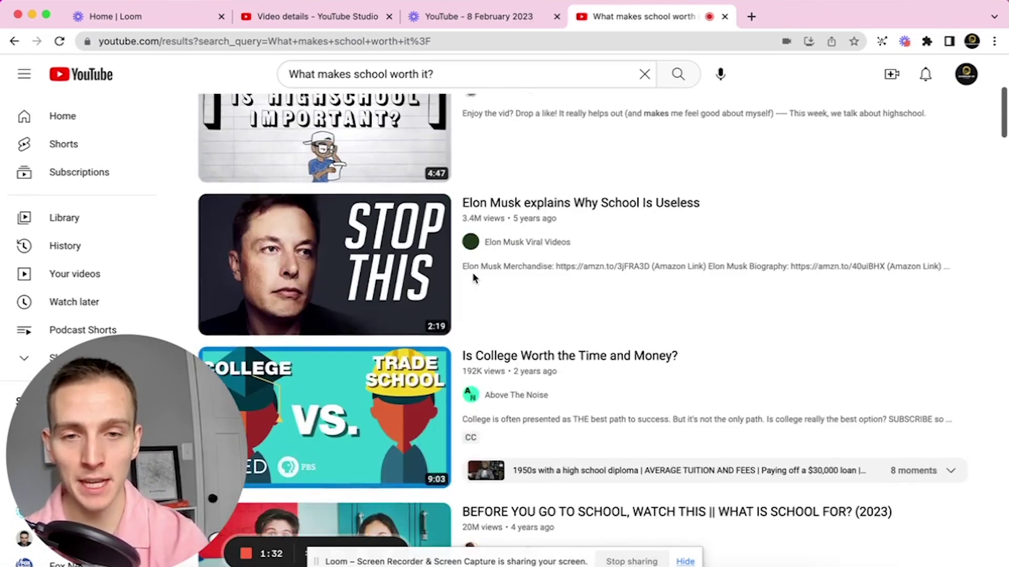
scroll(674, 217, down, 4)
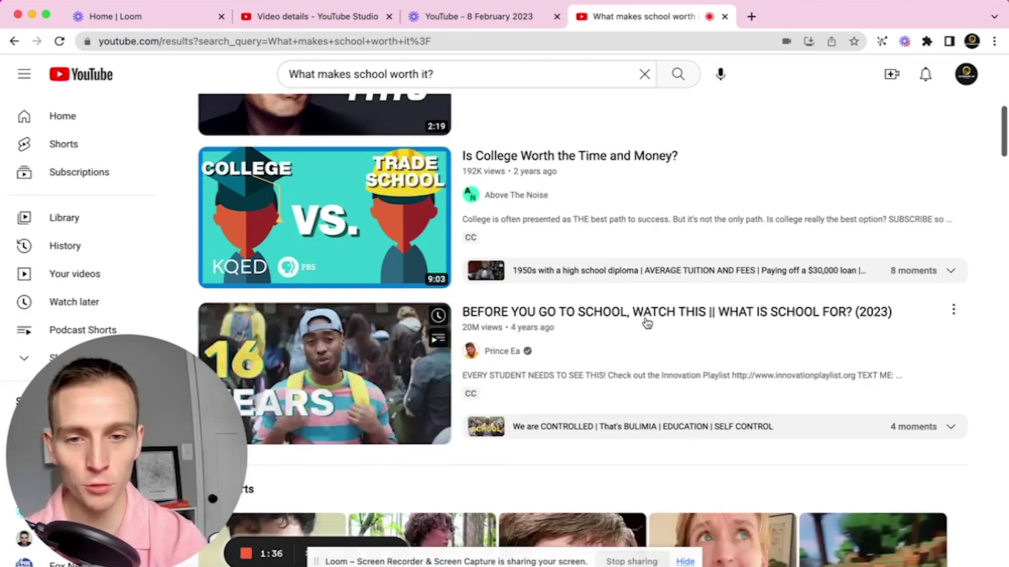
scroll(646, 323, down, 10)
scroll(646, 323, down, 3)
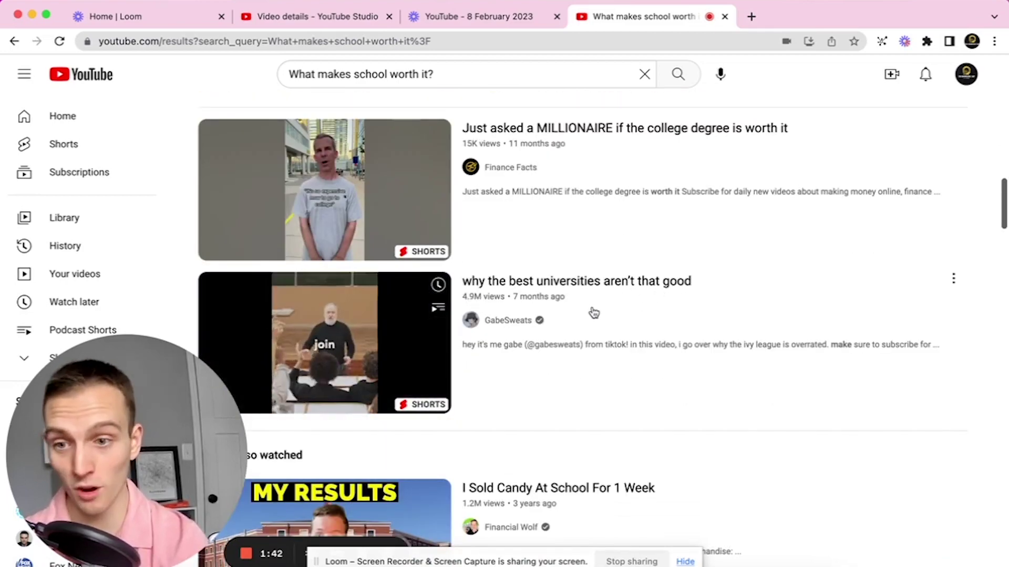
scroll(593, 313, up, 12)
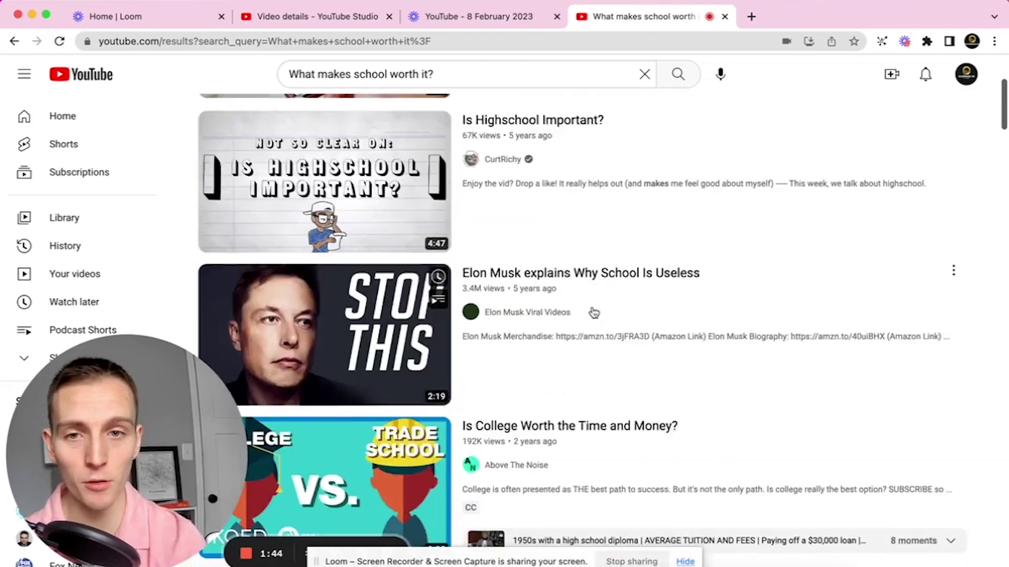
scroll(593, 313, up, 4)
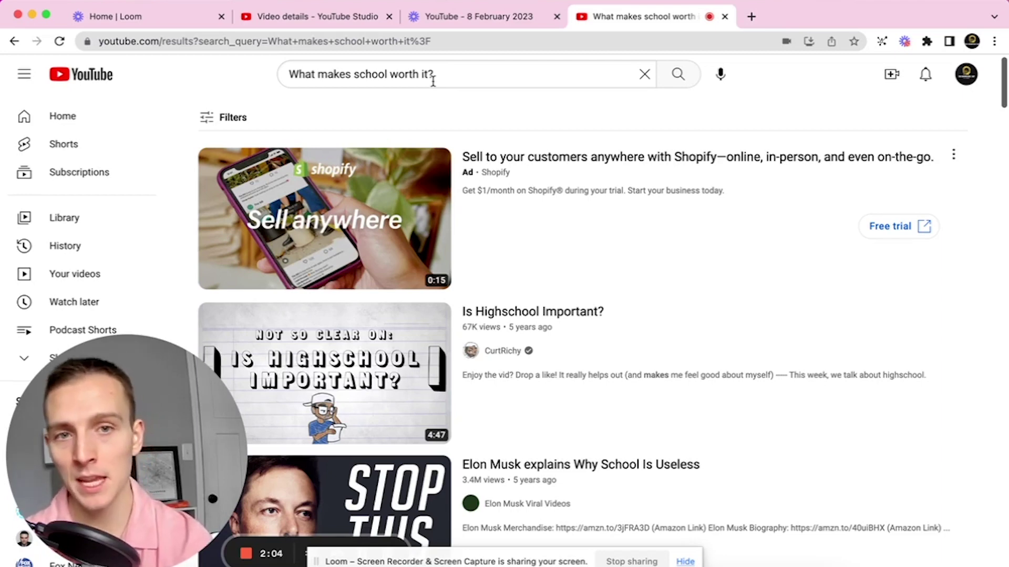
click(445, 75)
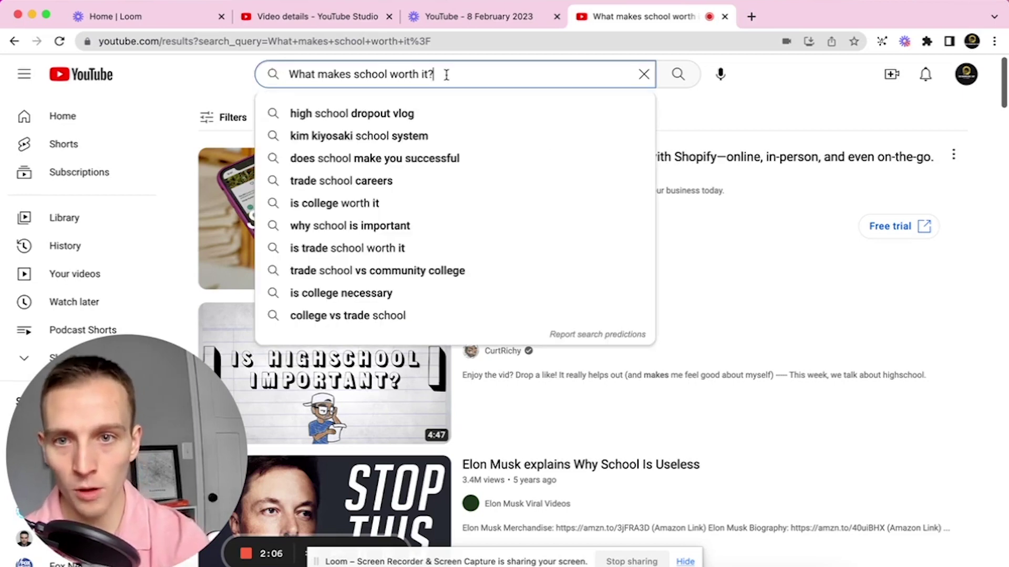
key(super+a)
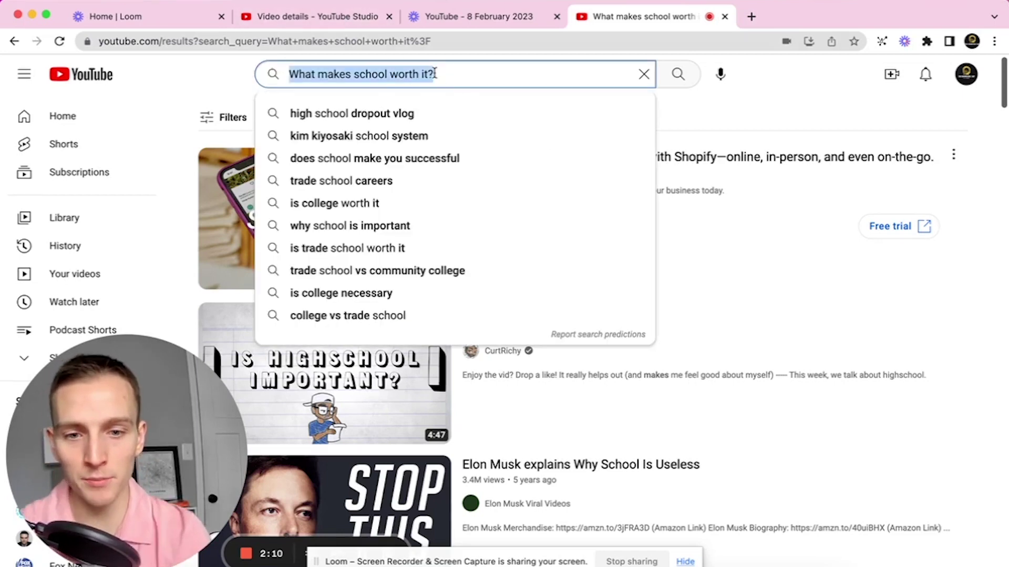
text(why sh)
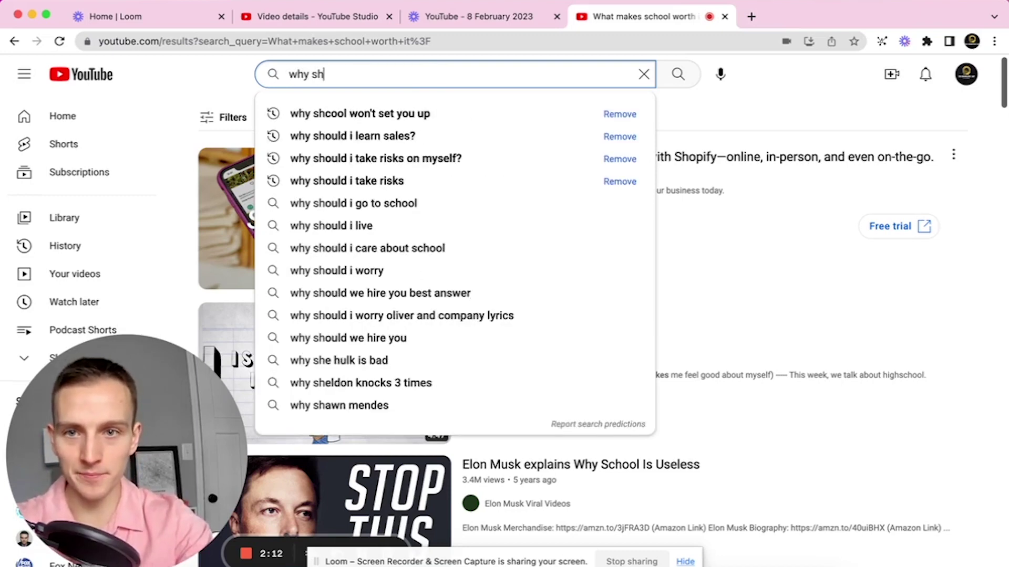
key(BackSpace)
text(chool)
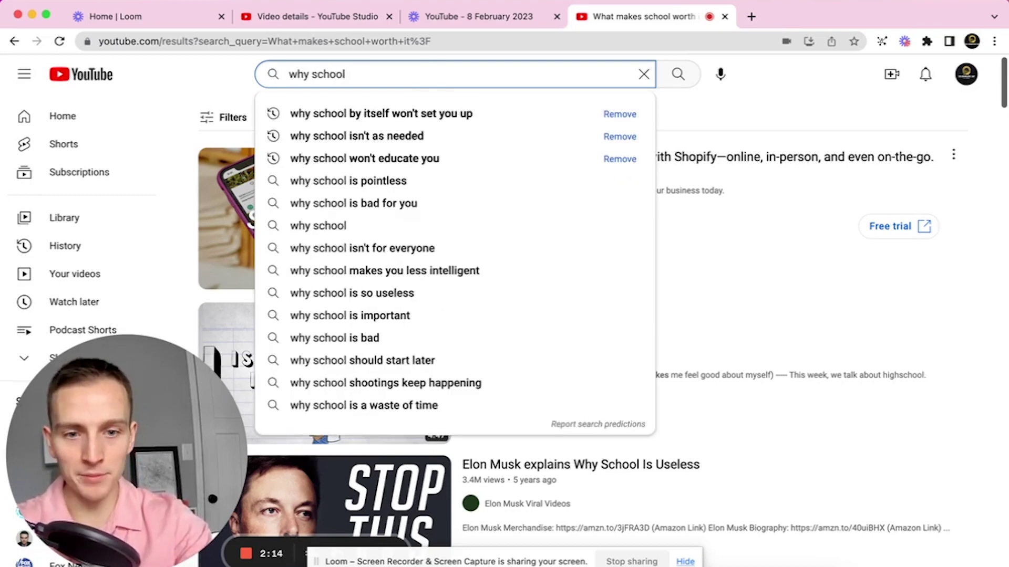
text( is usele)
key(BackSpace)
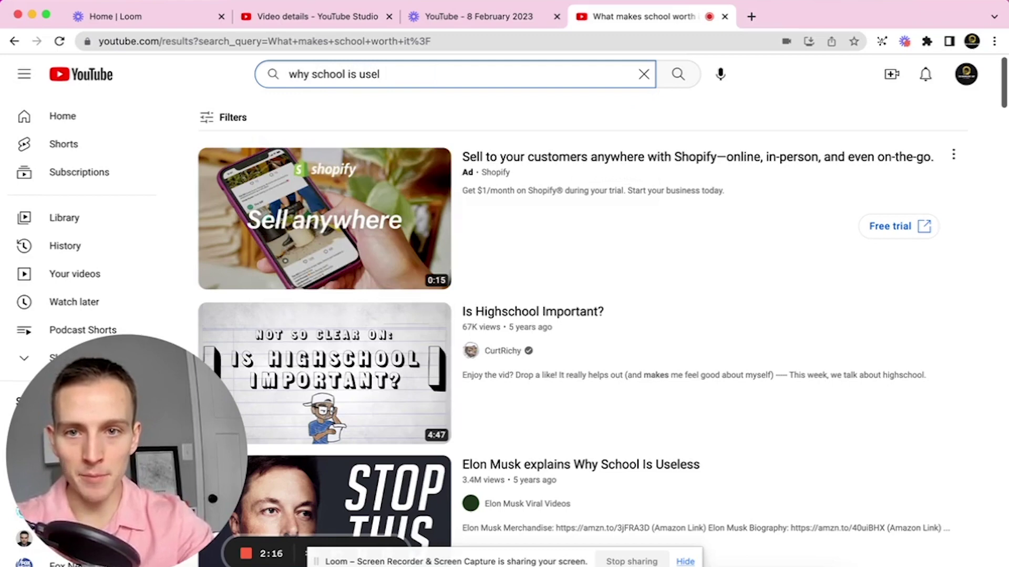
text(ess)
key(Return)
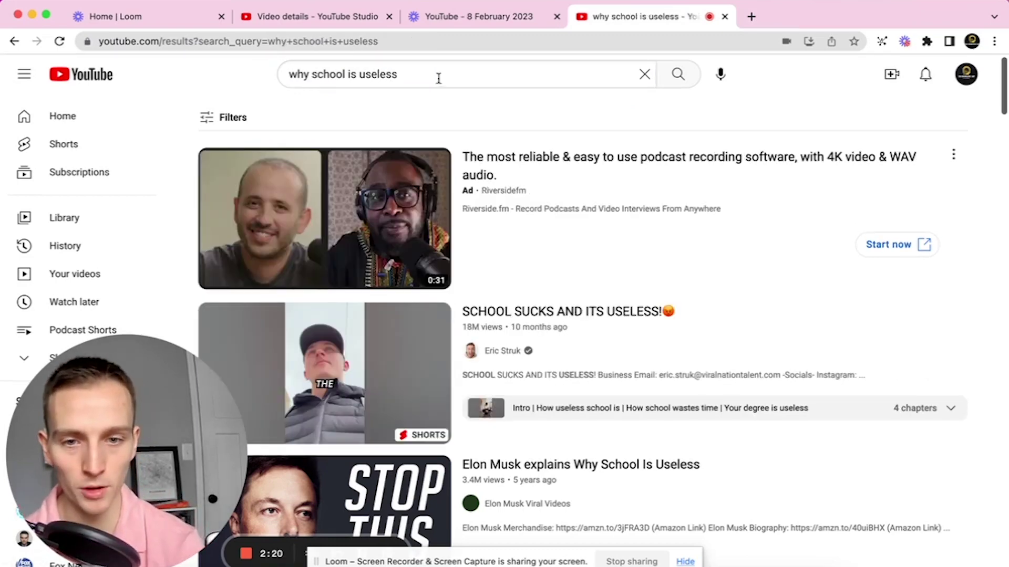
scroll(490, 315, down, 3)
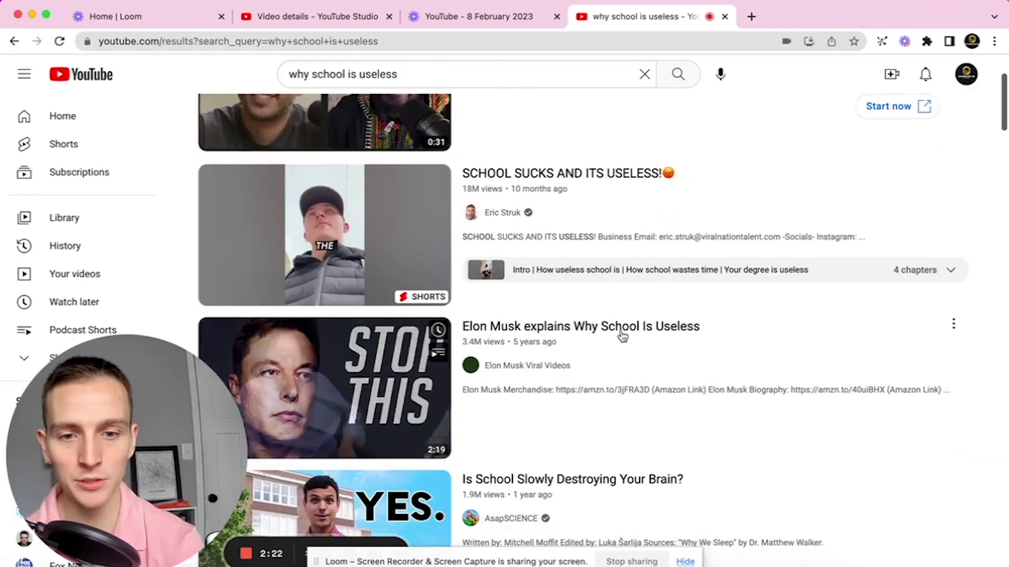
scroll(620, 333, down, 4)
scroll(496, 289, down, 3)
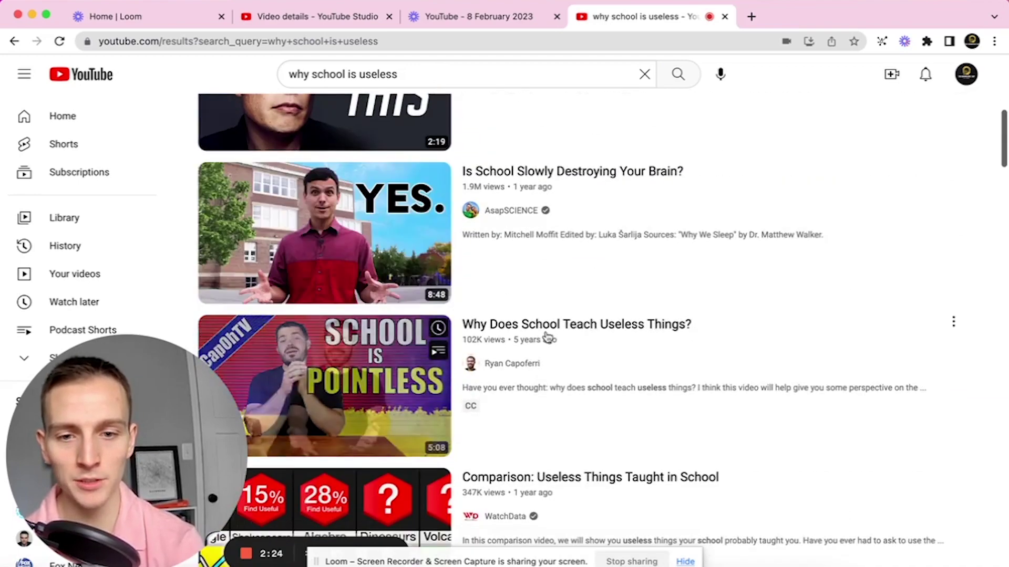
scroll(545, 336, down, 3)
scroll(689, 378, down, 3)
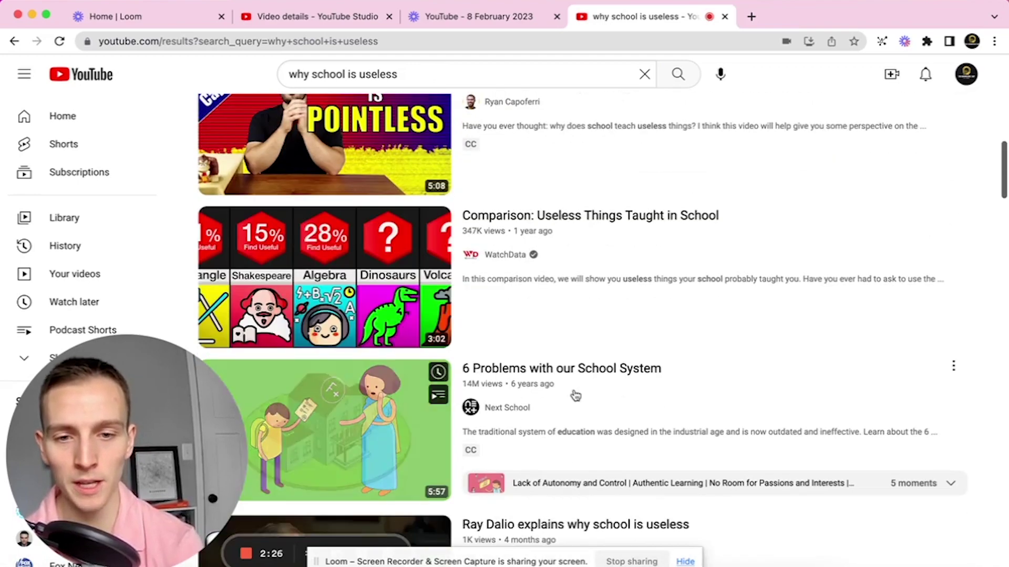
scroll(581, 378, down, 4)
scroll(616, 331, down, 3)
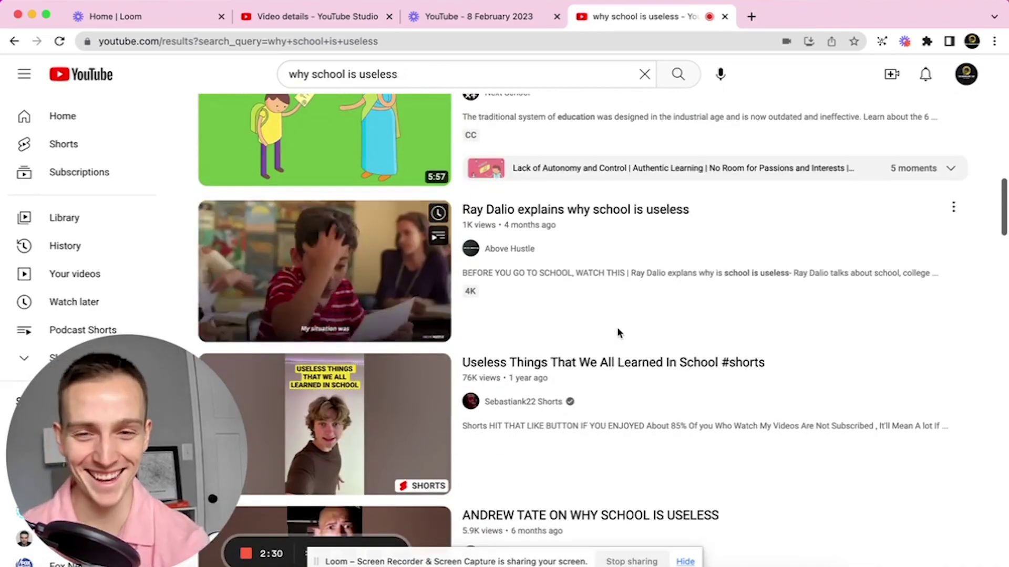
scroll(617, 331, up, 15)
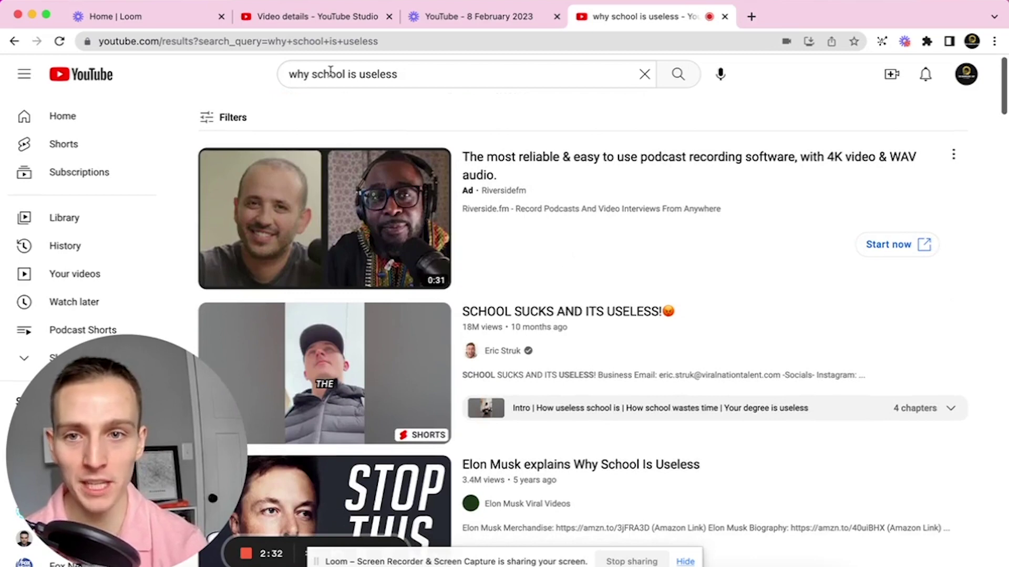
double_click(329, 73)
click(413, 74)
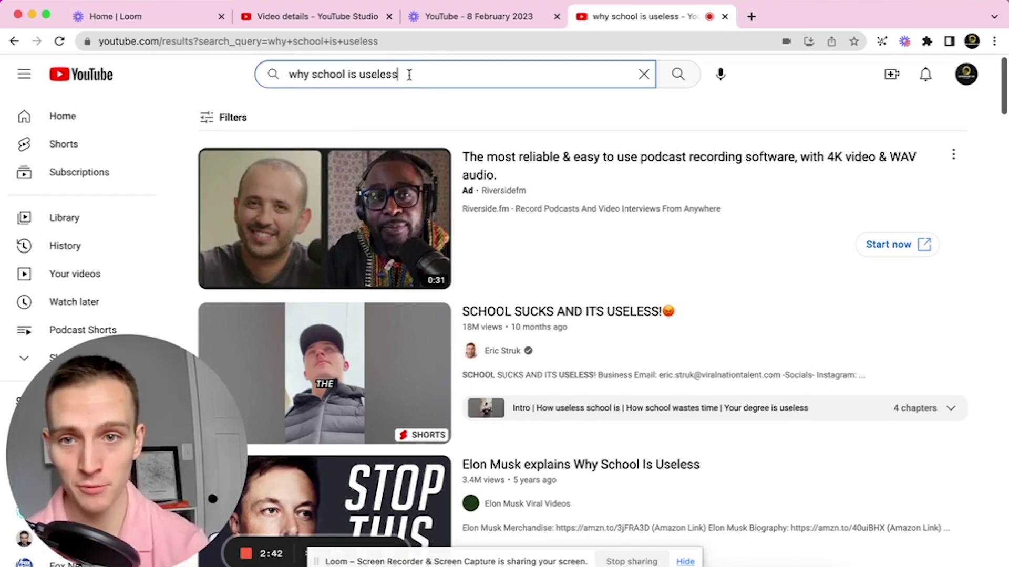
Change the query to 'why school isn't helpful' and browse the Shorts and video results
drag(413, 75, 290, 81)
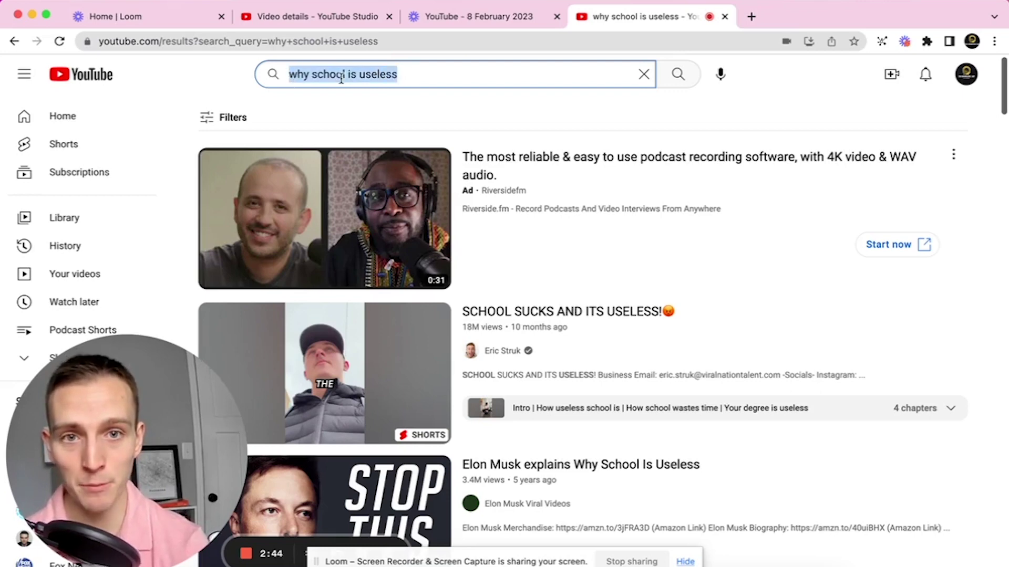
click(428, 73)
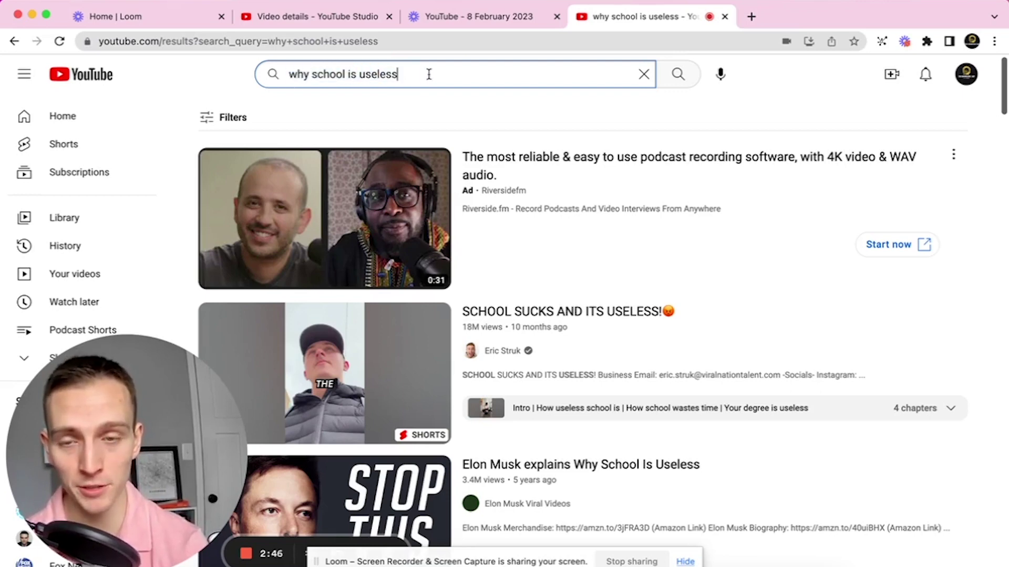
double_click(381, 74)
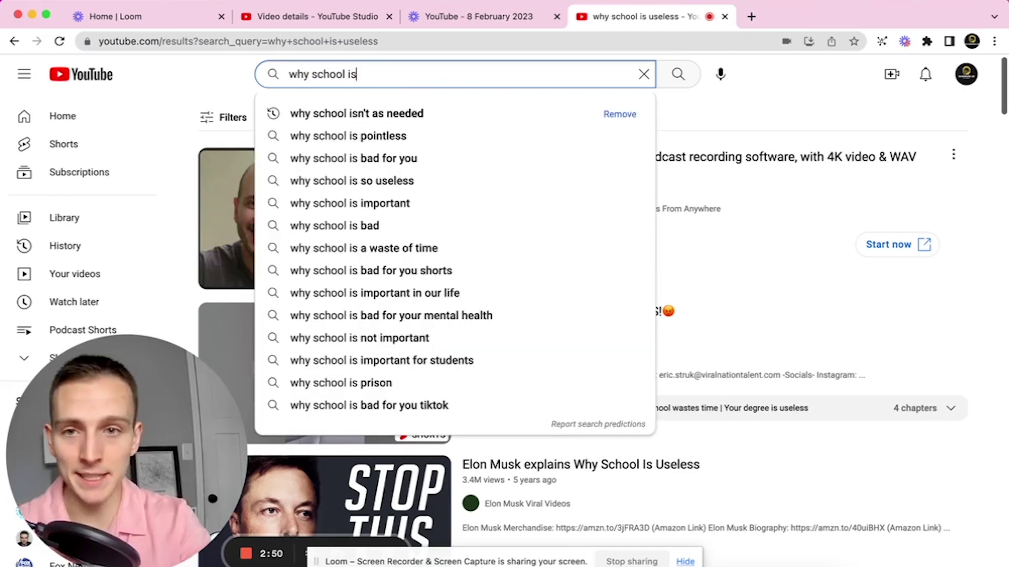
text(n't helpful)
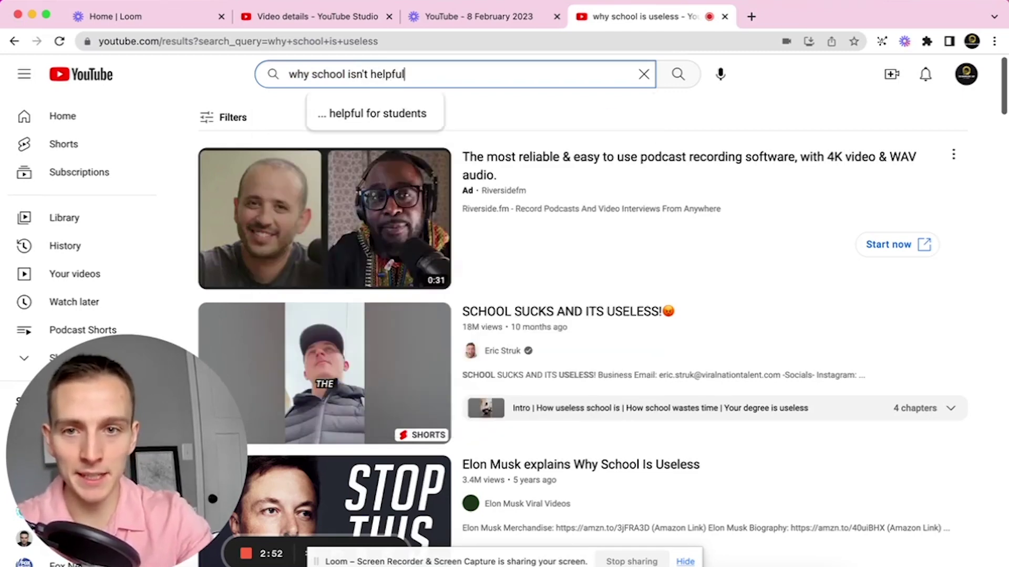
key(Return)
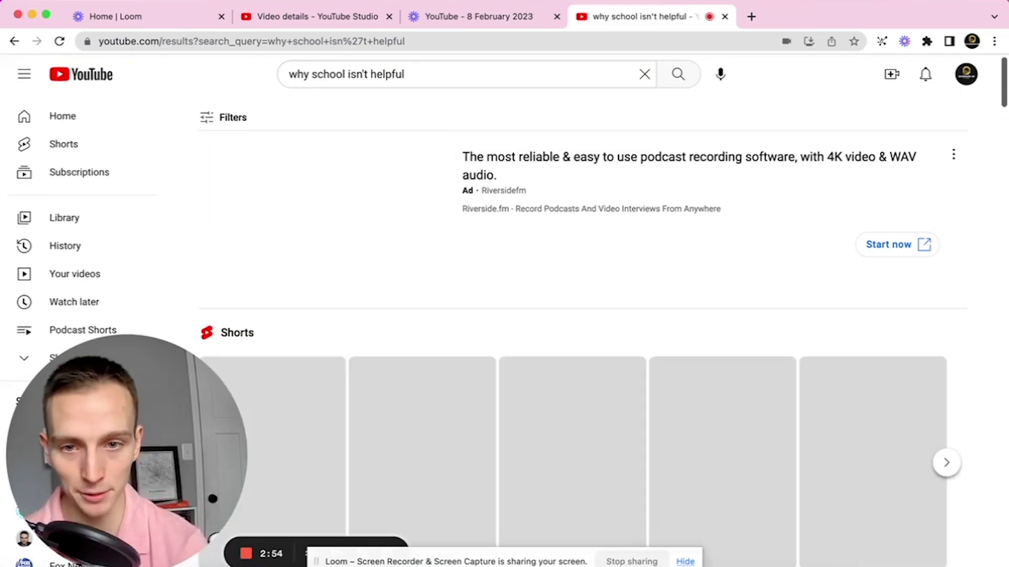
scroll(533, 239, down, 5)
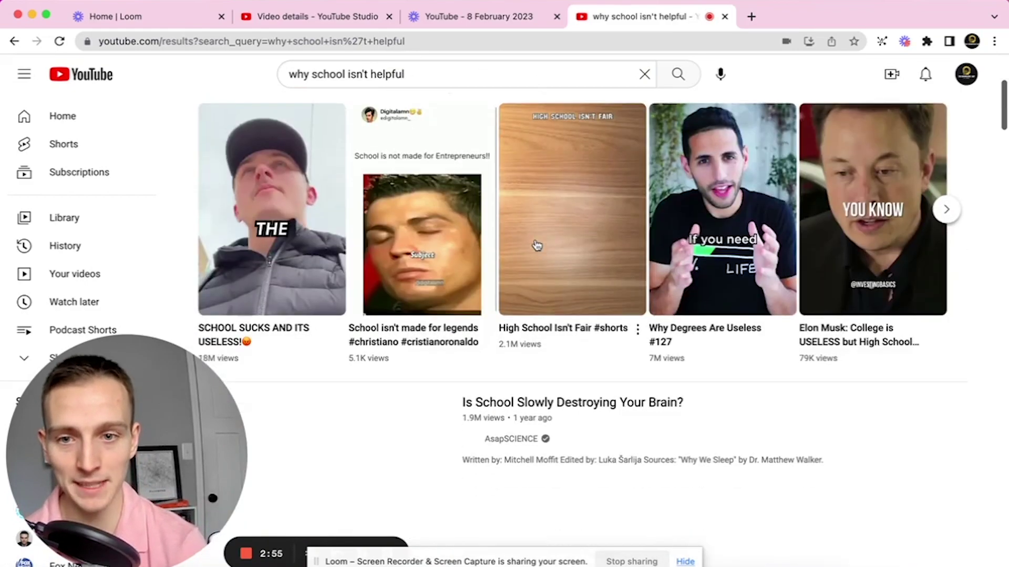
scroll(520, 368, down, 3)
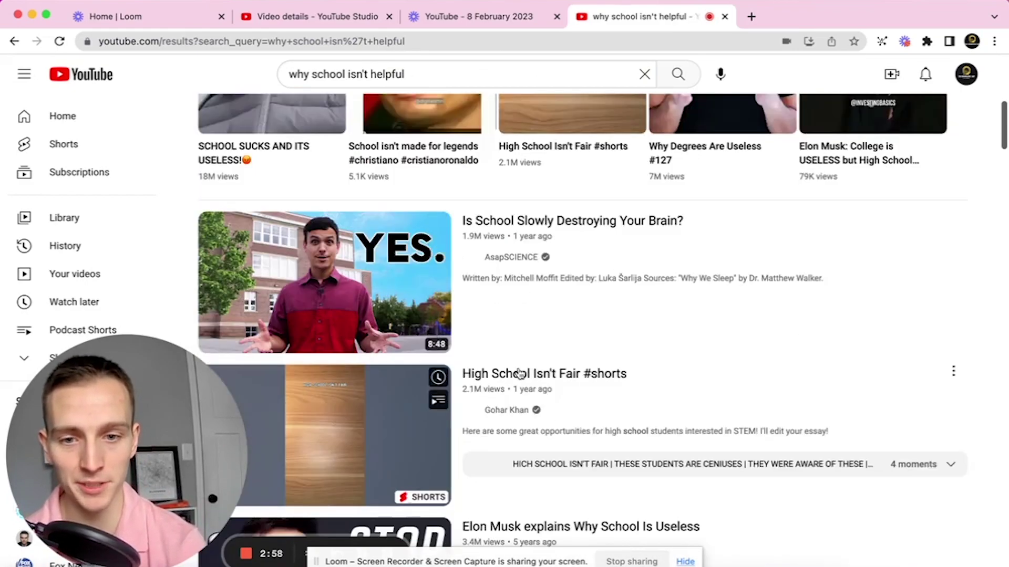
scroll(519, 372, up, 10)
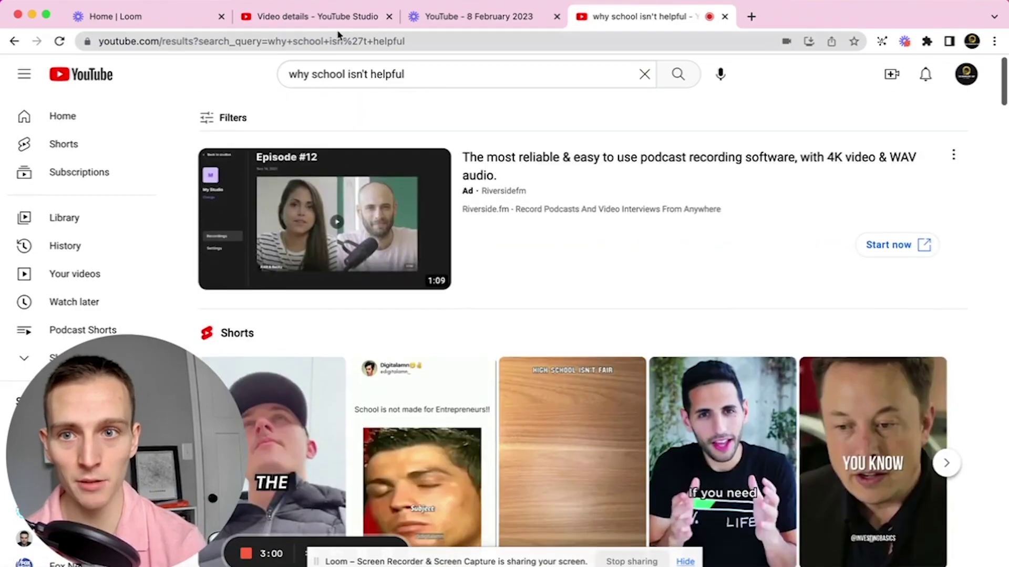
Back in Video details, select the title 'Why school by itself won't set you up' to copy
click(340, 20)
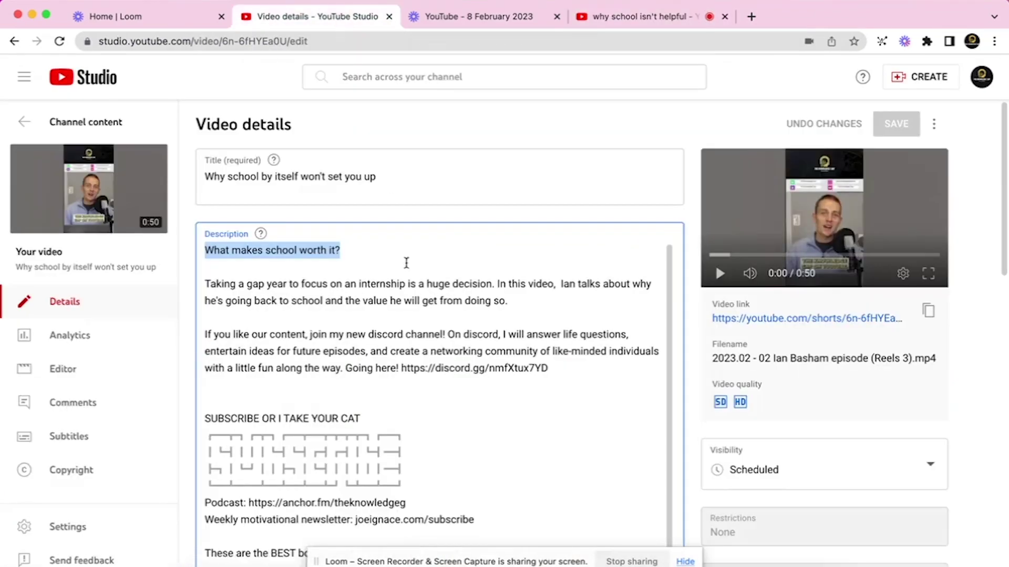
triple_click(395, 174)
key(super+c)
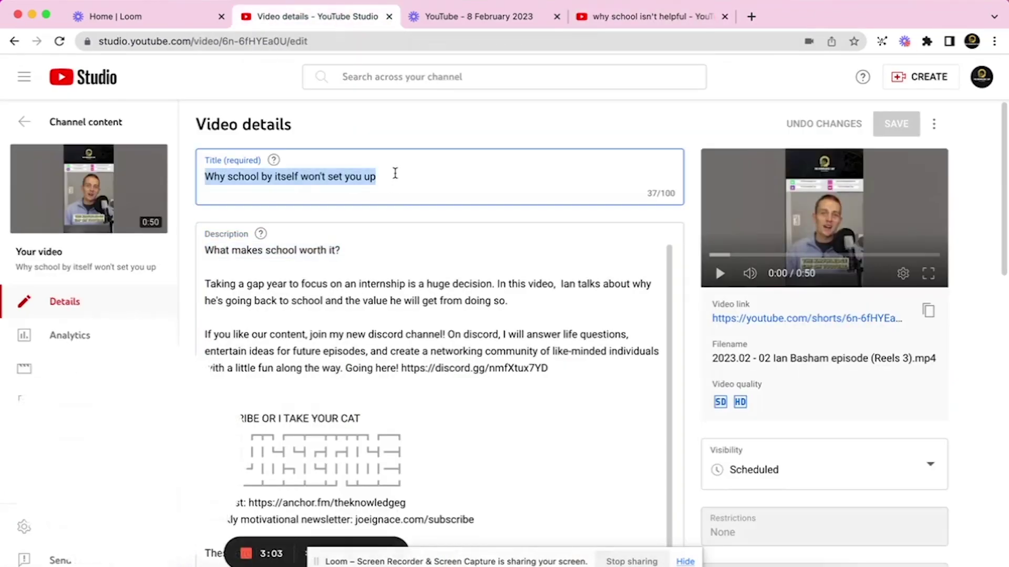
Search YouTube for the pasted Short title and review results like 'Our school system is broken - Prince Ea'
click(605, 18)
click(450, 72)
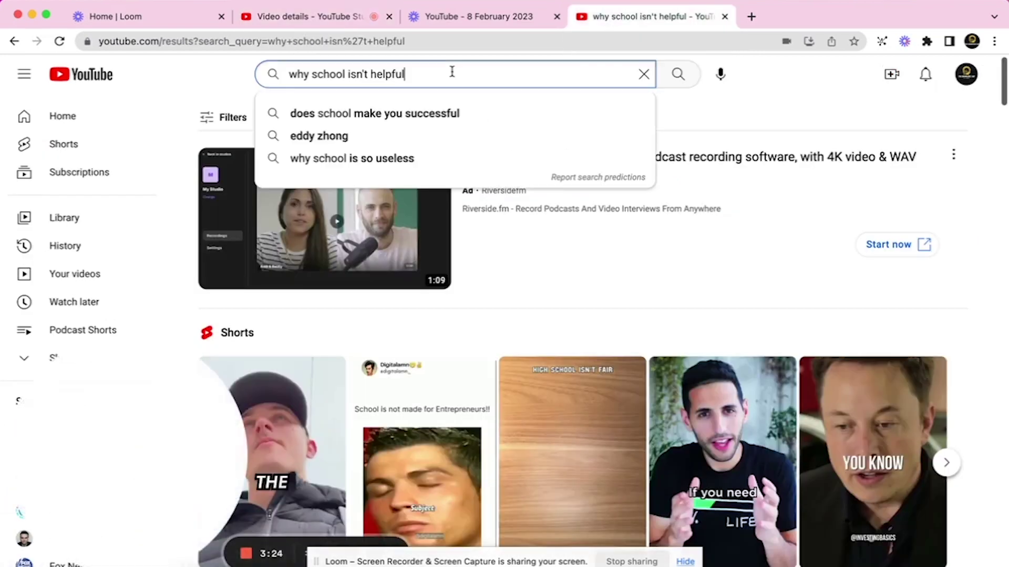
key(super+v)
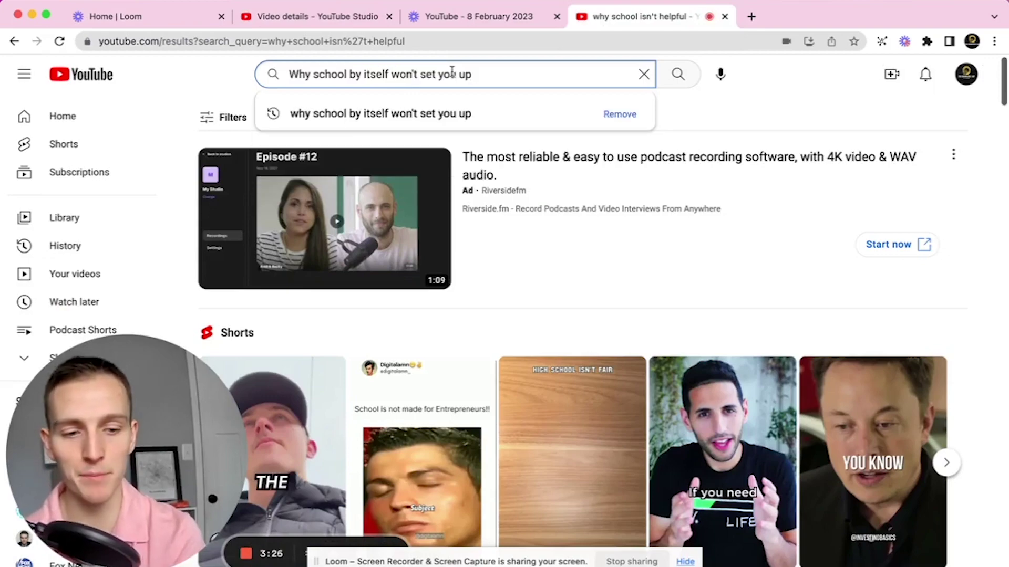
key(Return)
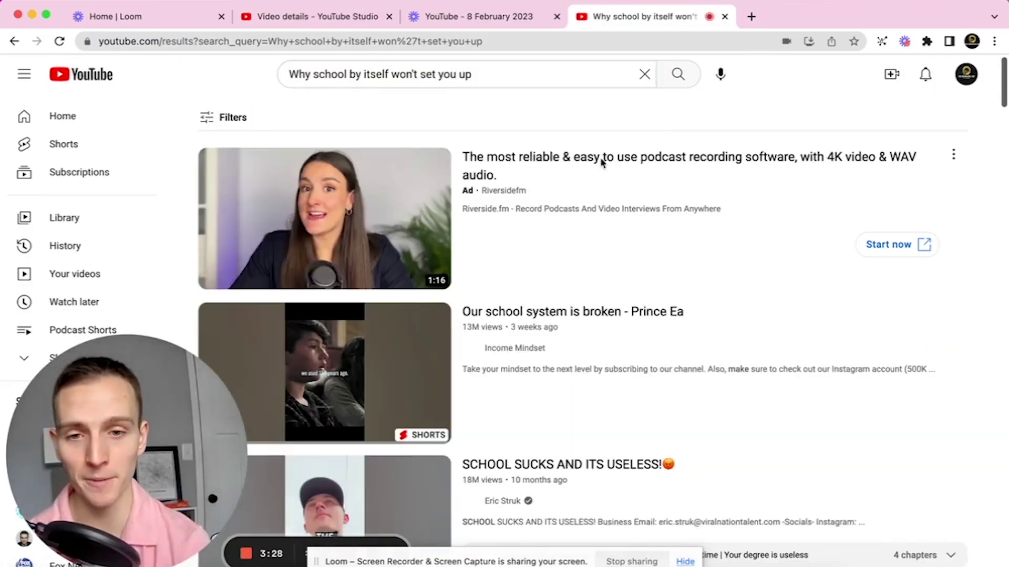
scroll(639, 309, down, 2)
scroll(638, 307, down, 4)
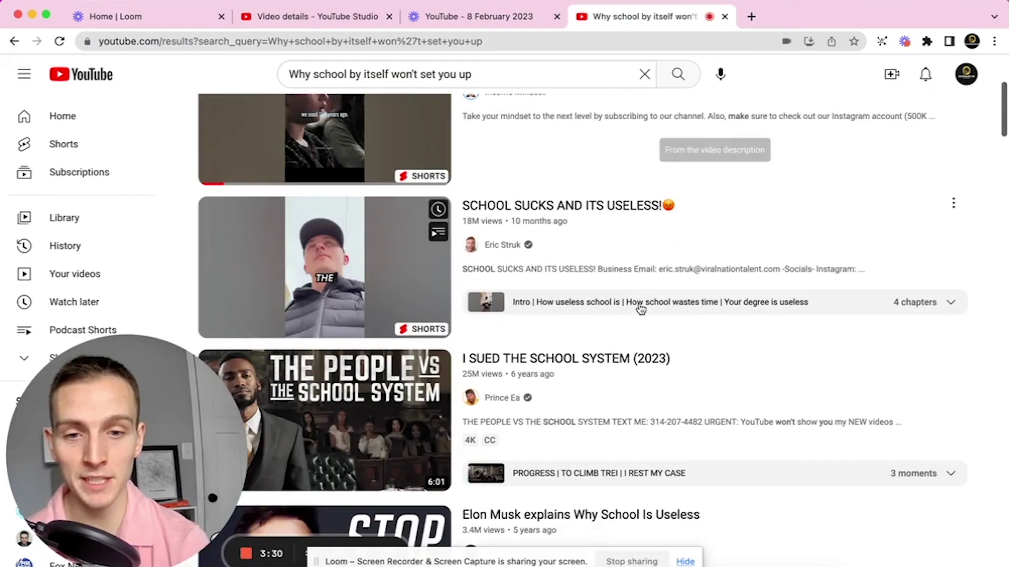
scroll(588, 356, down, 2)
scroll(588, 355, up, 7)
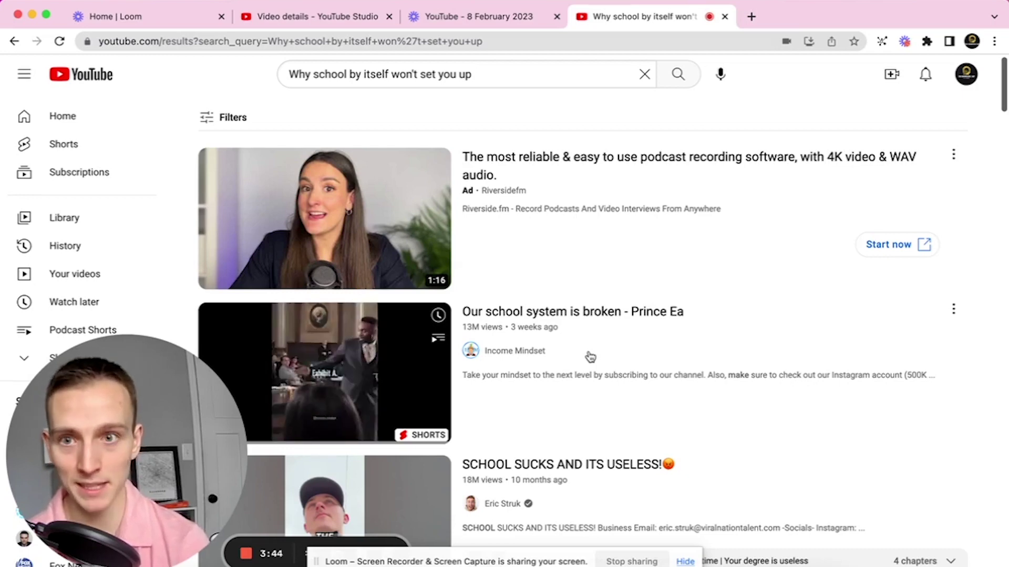
click(309, 17)
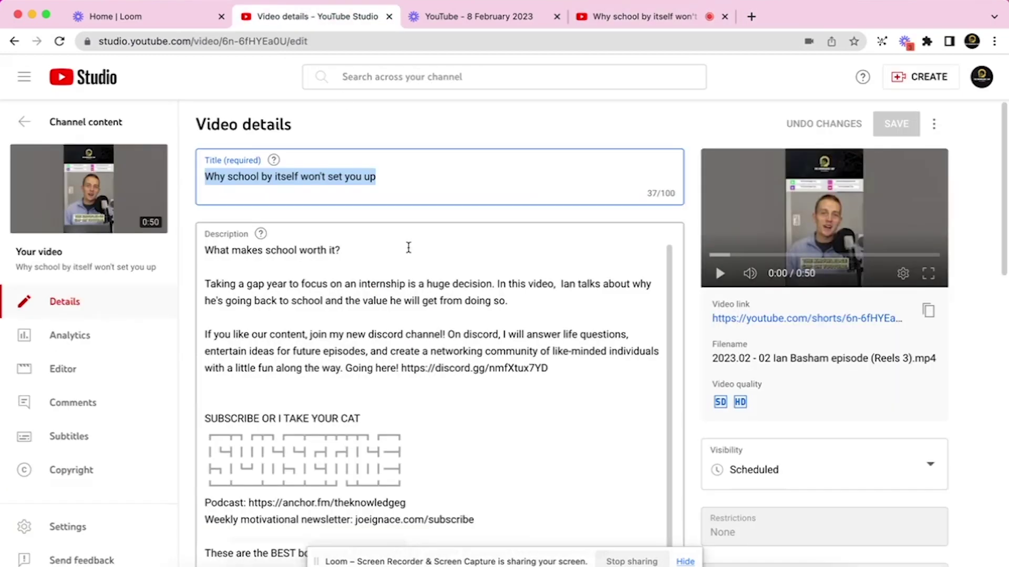
Replace the description's first line with the pasted title followed by '...'
scroll(408, 248, down, 2)
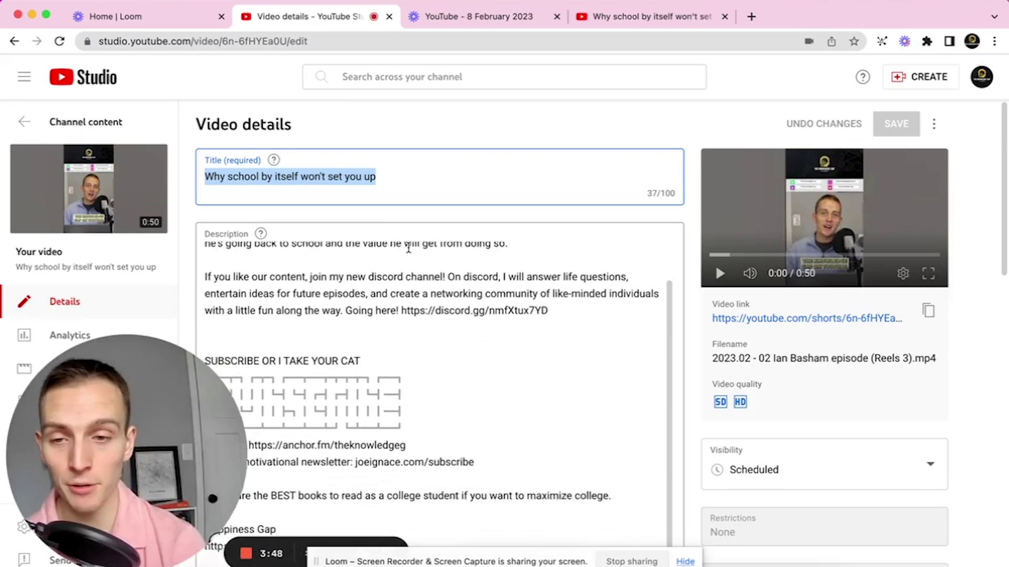
scroll(407, 247, up, 2)
drag(360, 250, 198, 247)
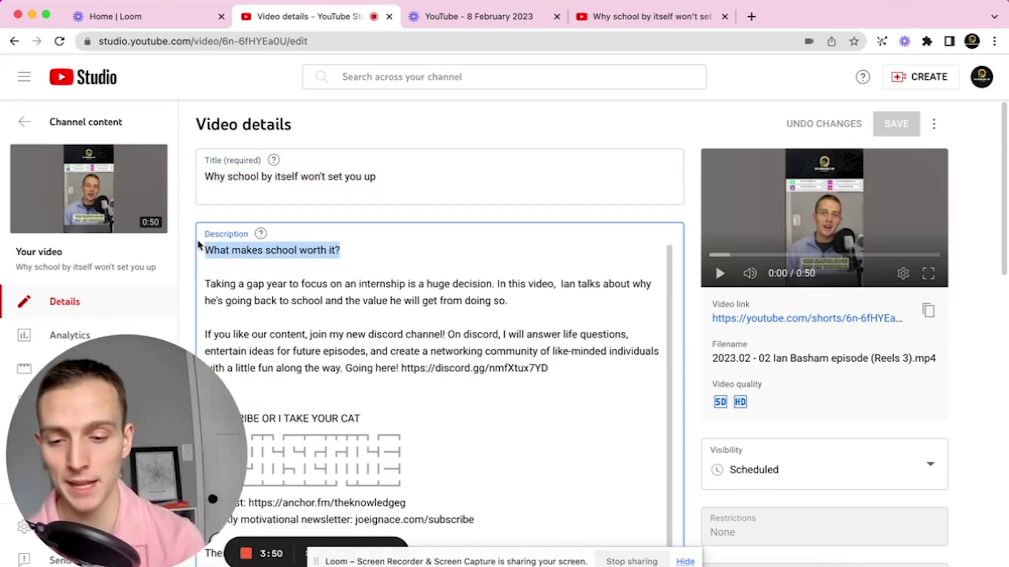
key(super+v)
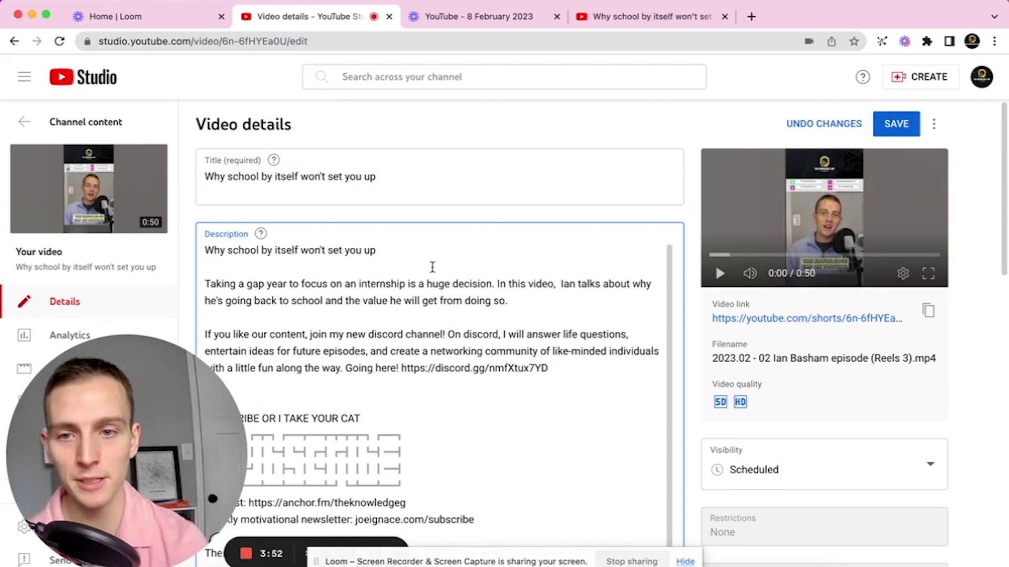
text(...)
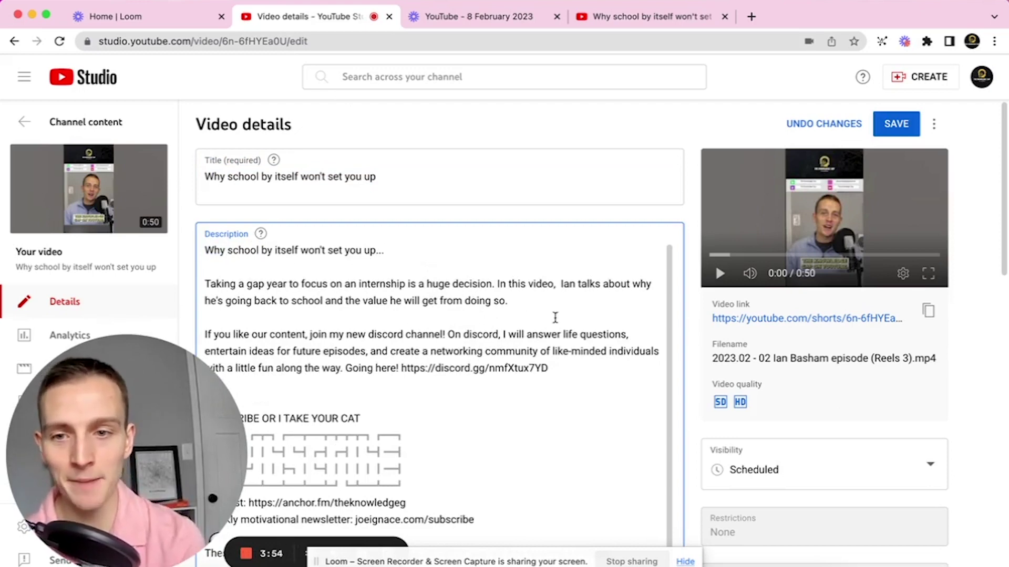
Delete the 'Taking a gap year' internship paragraph from the description
scroll(554, 317, down, 1)
scroll(553, 317, up, 1)
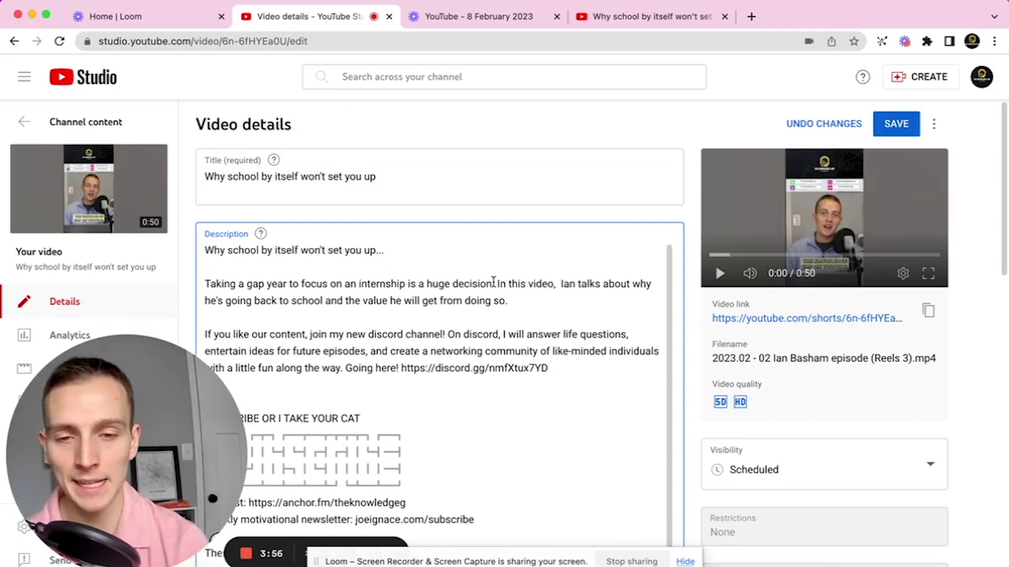
drag(509, 301, 554, 298)
key(shift+Up)
key(shift+Up)
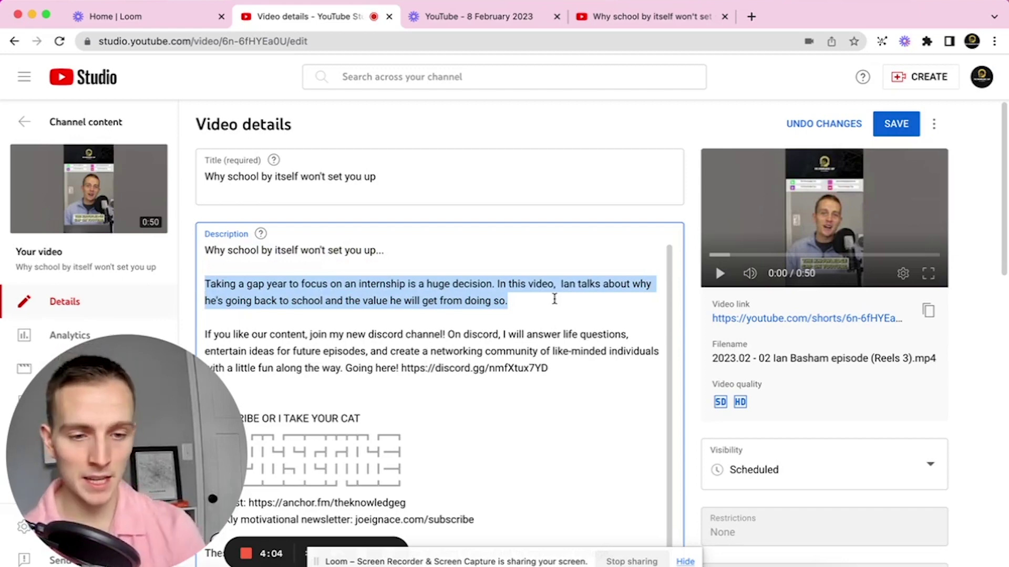
key(BackSpace)
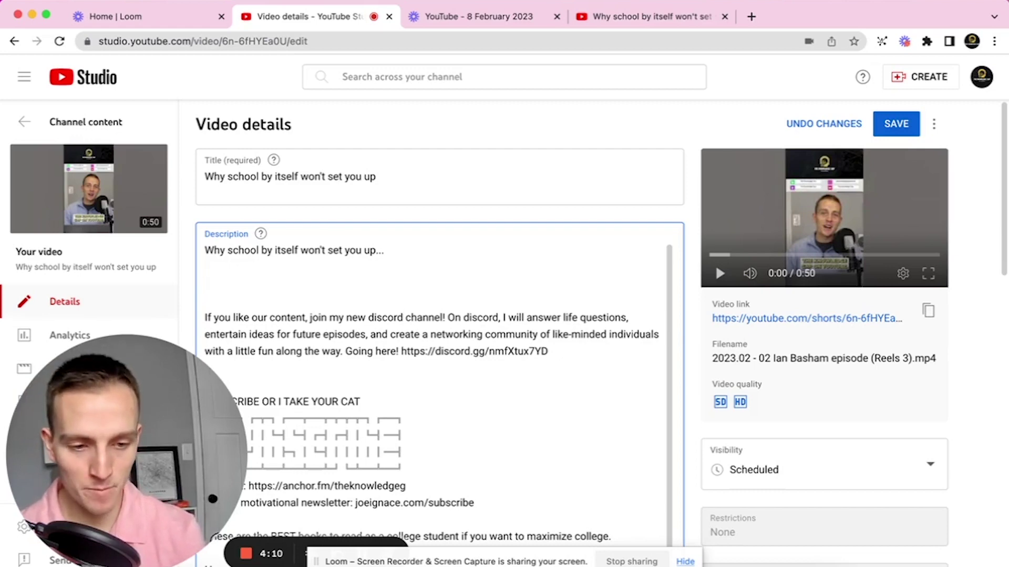
Write the hook paragraph opening 'School won't set you up for success!' and ending 'subscribe for more amazing!'
text(Why)
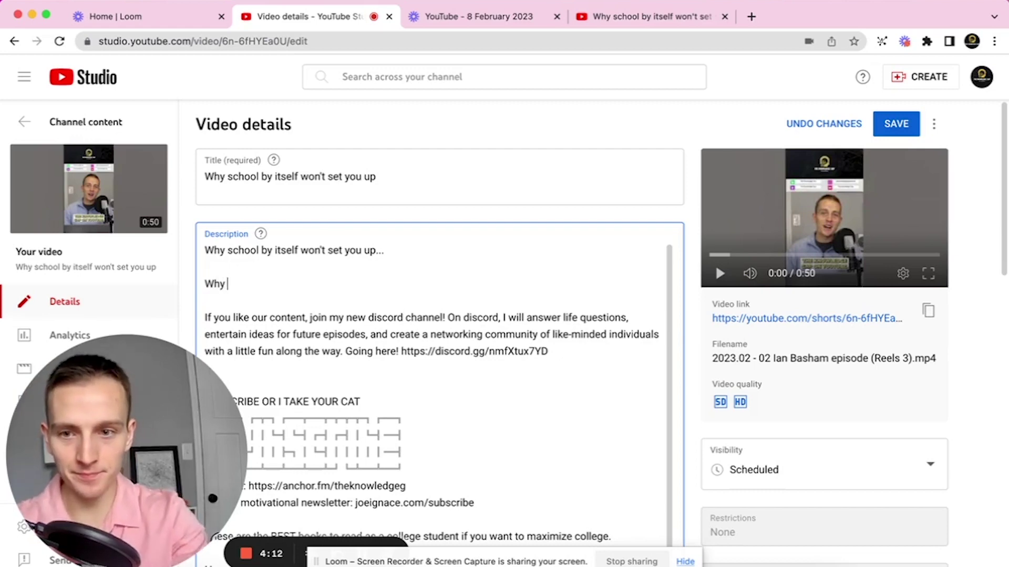
key(BackSpace)
key(BackSpace)
key(BackSpace)
key(BackSpace)
text(School won't set you up for success! In)
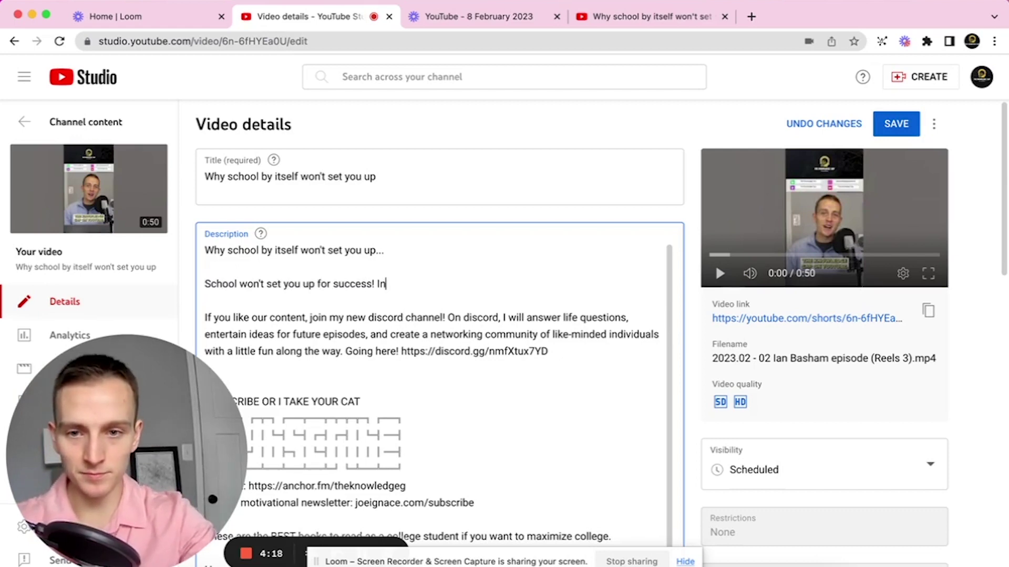
text( fact, it's the decisions you make outside of school that will make you be successful. Don't fall in the trap of complacency! If you want to)
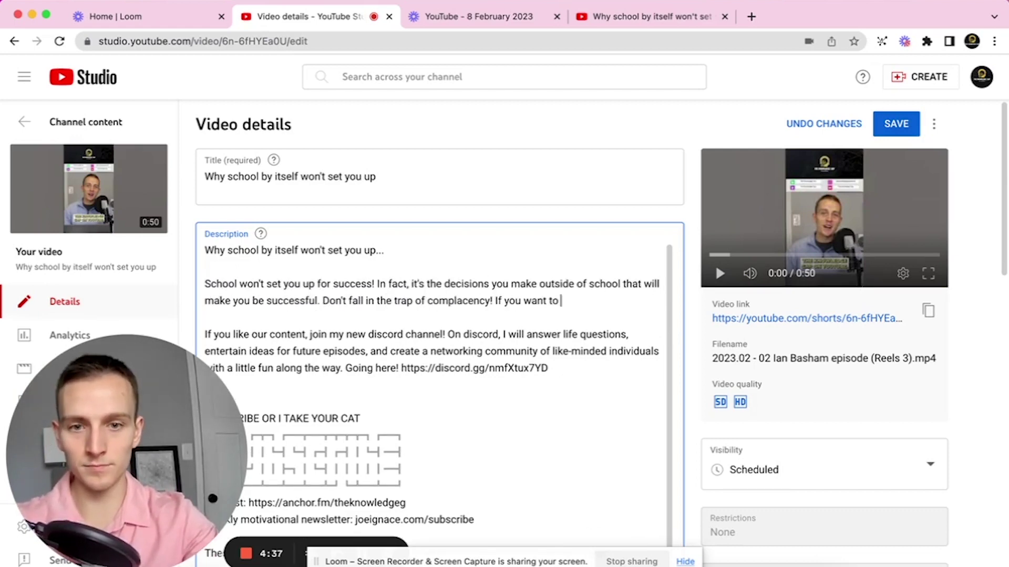
text( get the most out of college, subscribe!)
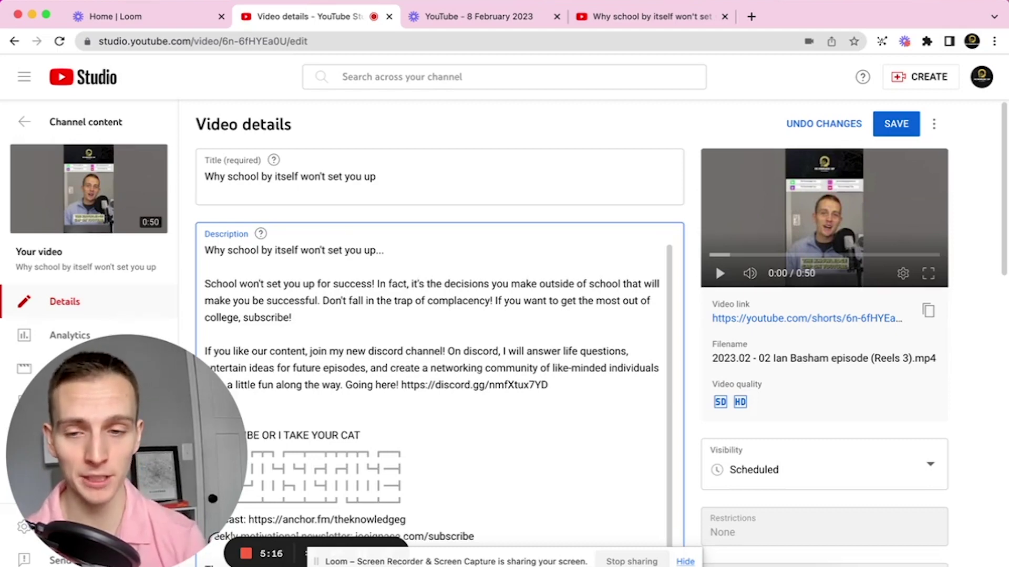
key(BackSpace)
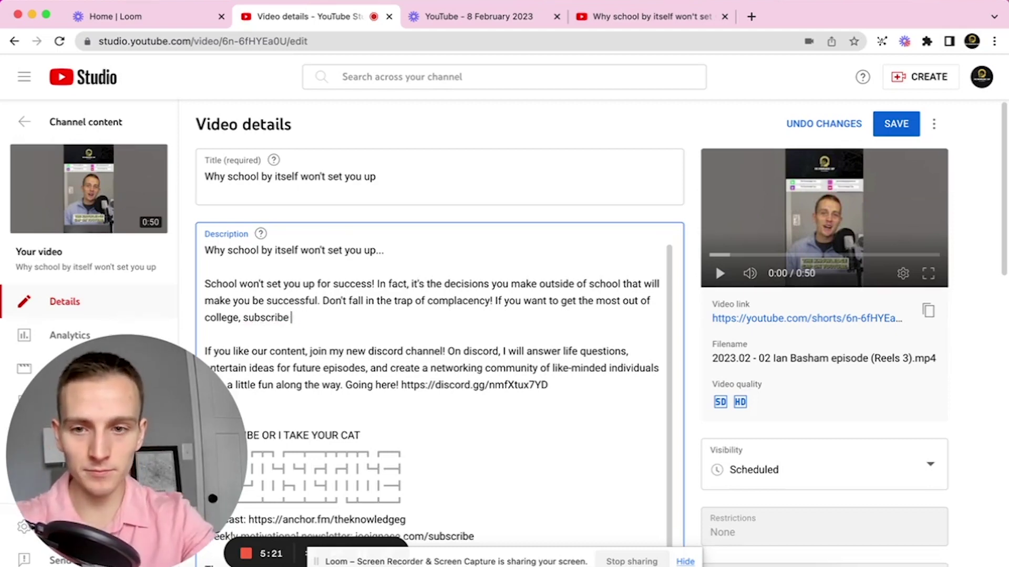
text(for more amazing!)
scroll(441, 383, down, 3)
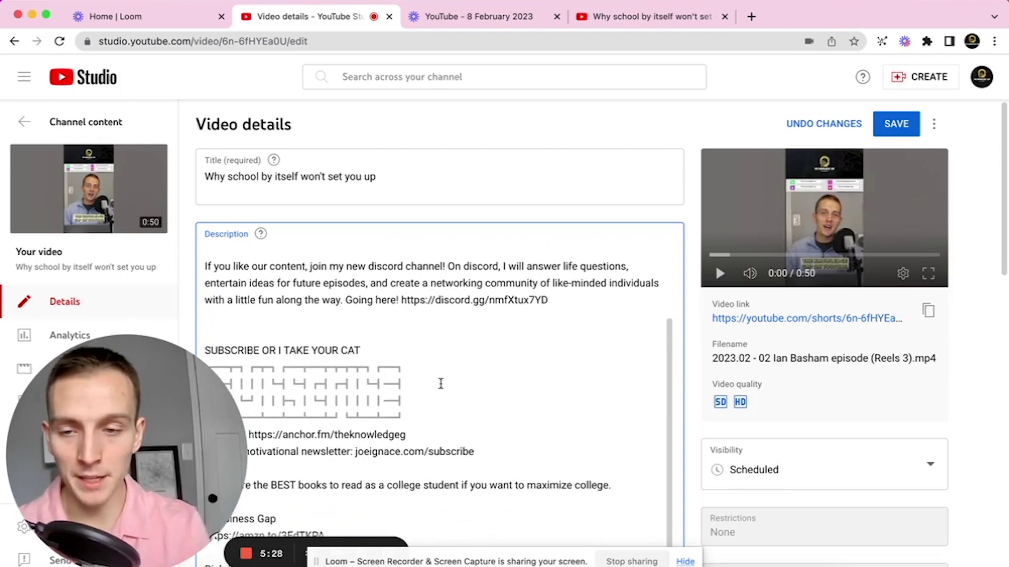
scroll(440, 383, down, 1)
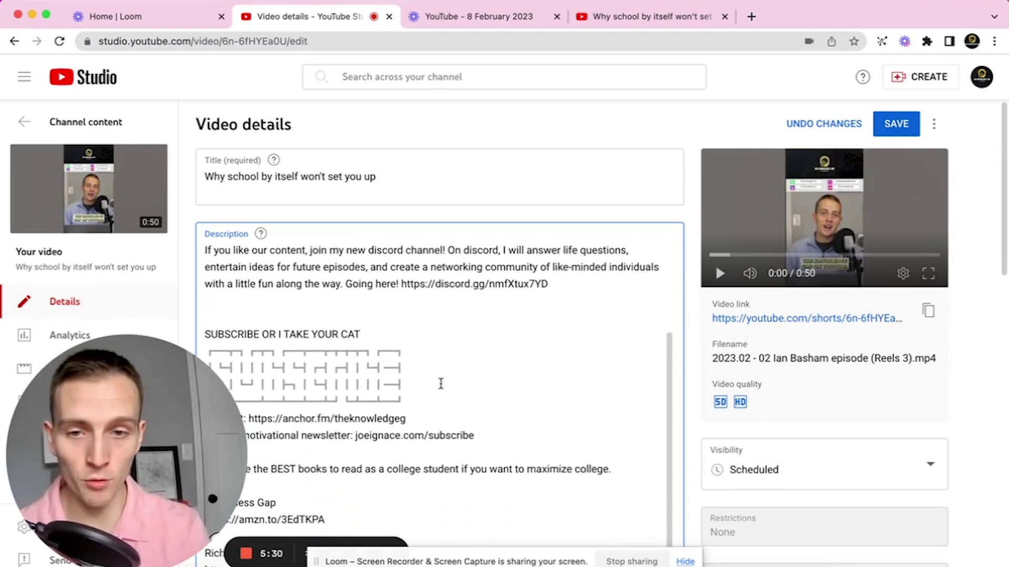
scroll(441, 383, down, 1)
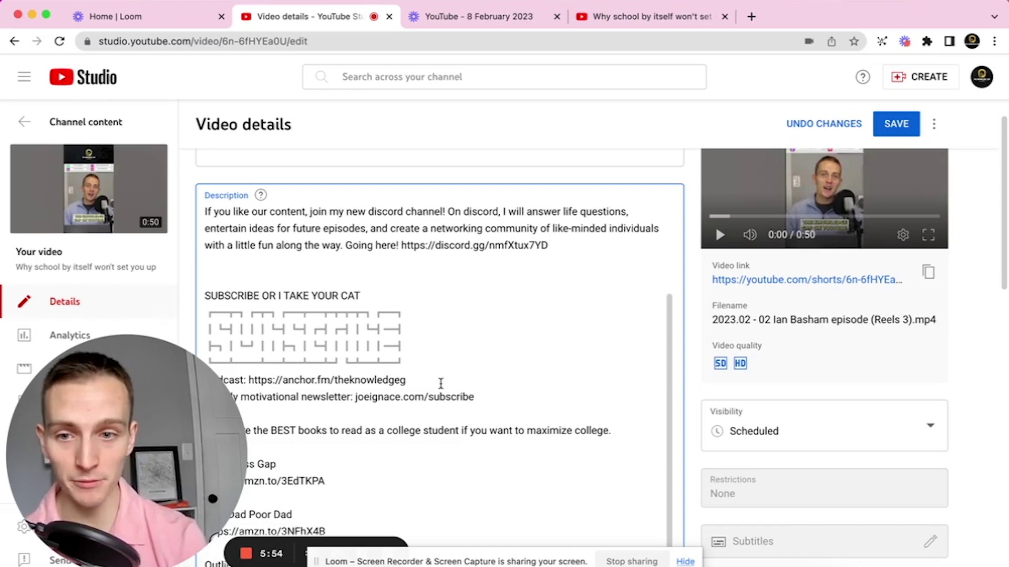
scroll(368, 388, down, 10)
scroll(368, 391, up, 1)
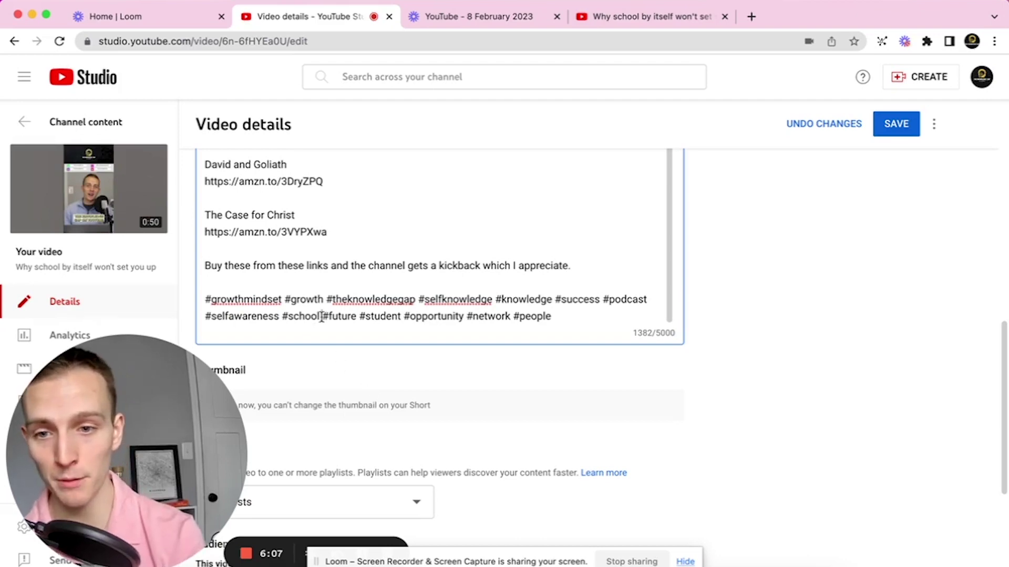
drag(321, 316, 282, 317)
Move #school to sit right after #growthmindset
key(BackSpace)
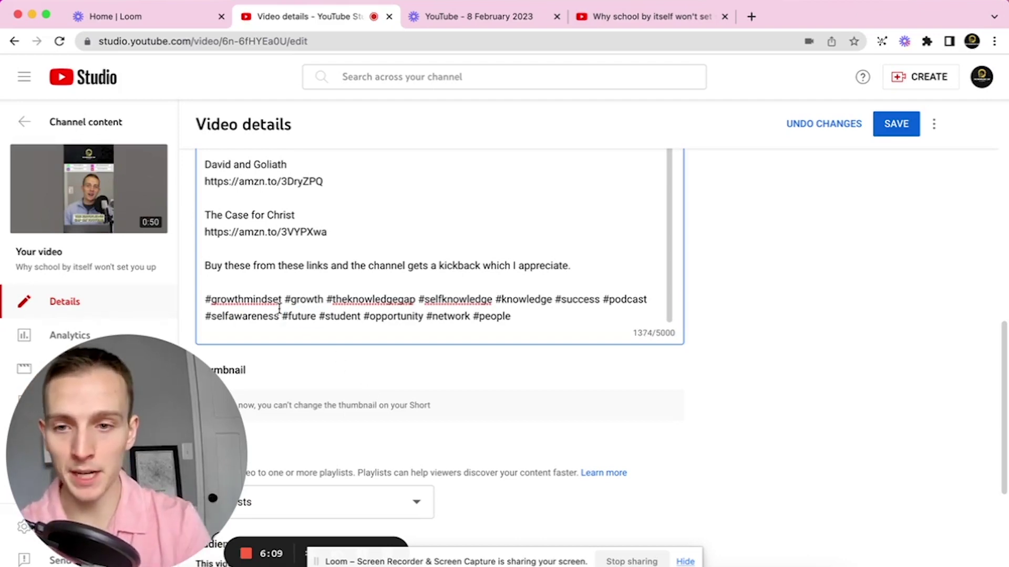
click(283, 299)
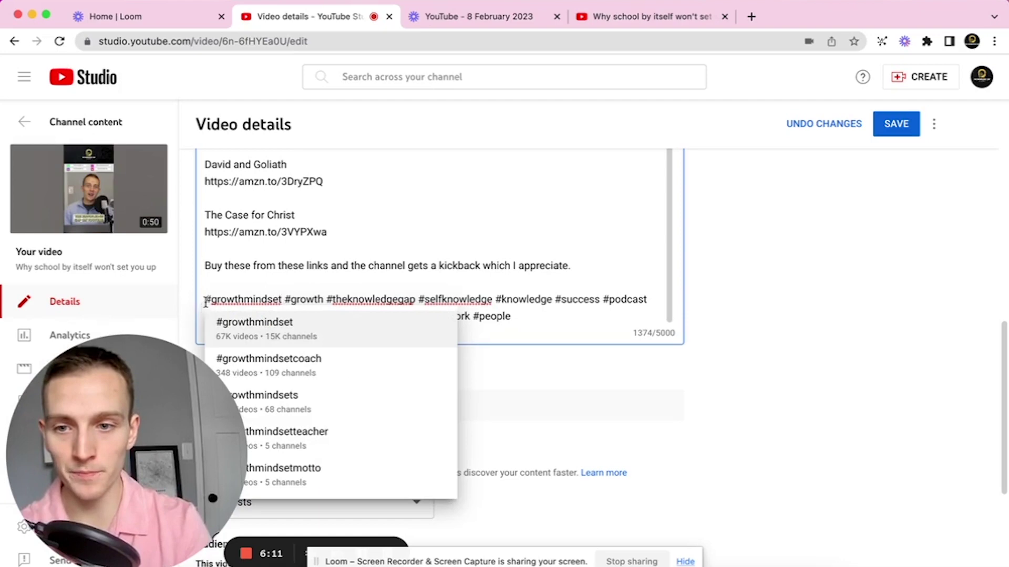
text(#school)
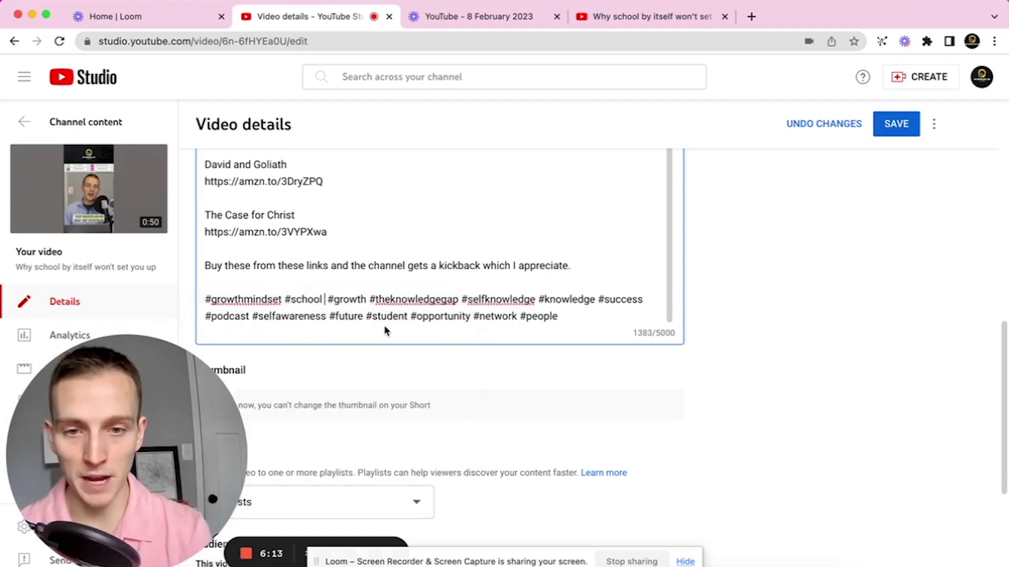
Change #people to #college and #selfknowledge to #career
click(592, 319)
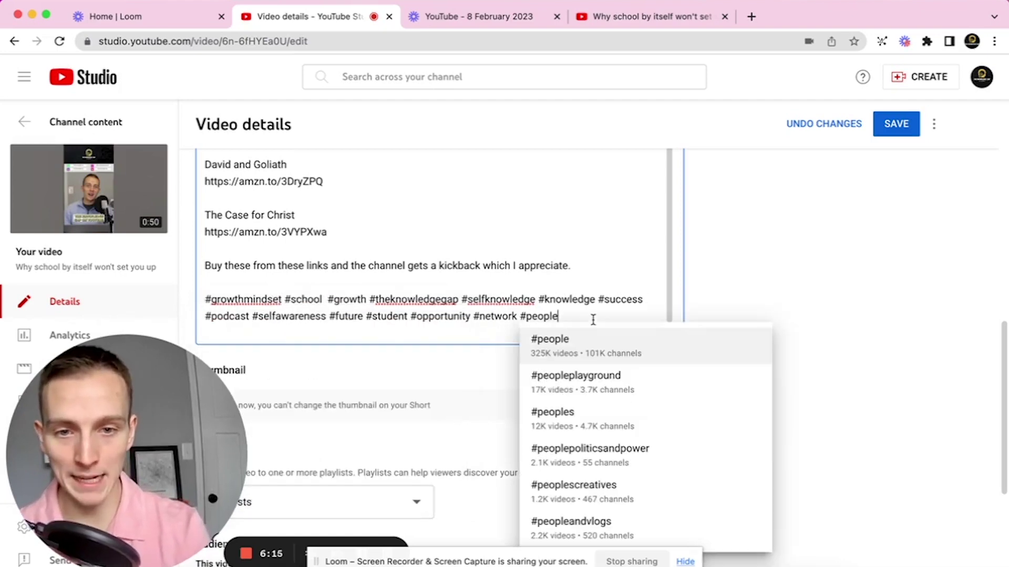
key(shift+Left)
key(shift+Left)
key(shift+Left)
key(shift+Left)
key(shift+Left)
key(shift+Left)
text(college)
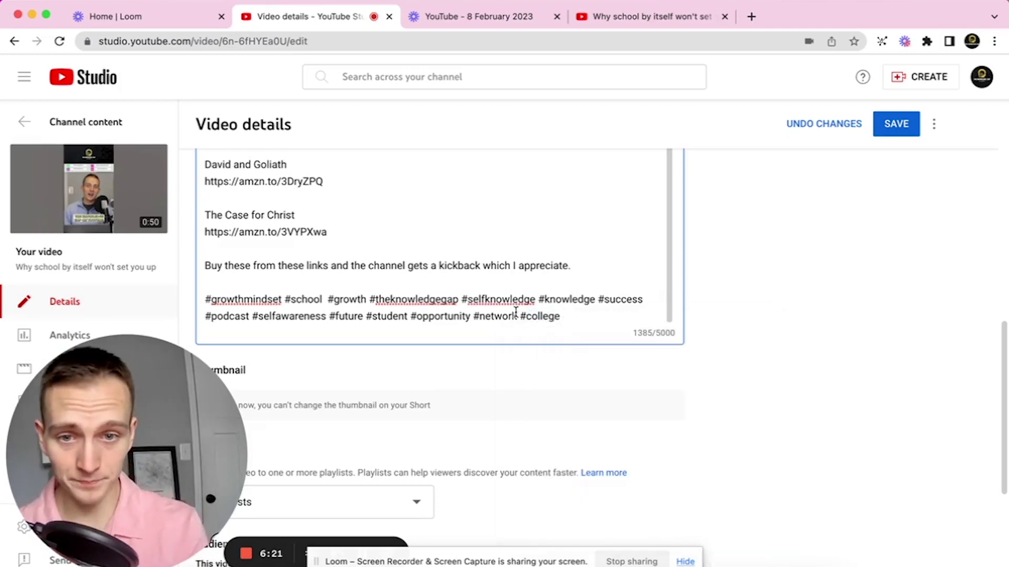
double_click(504, 301)
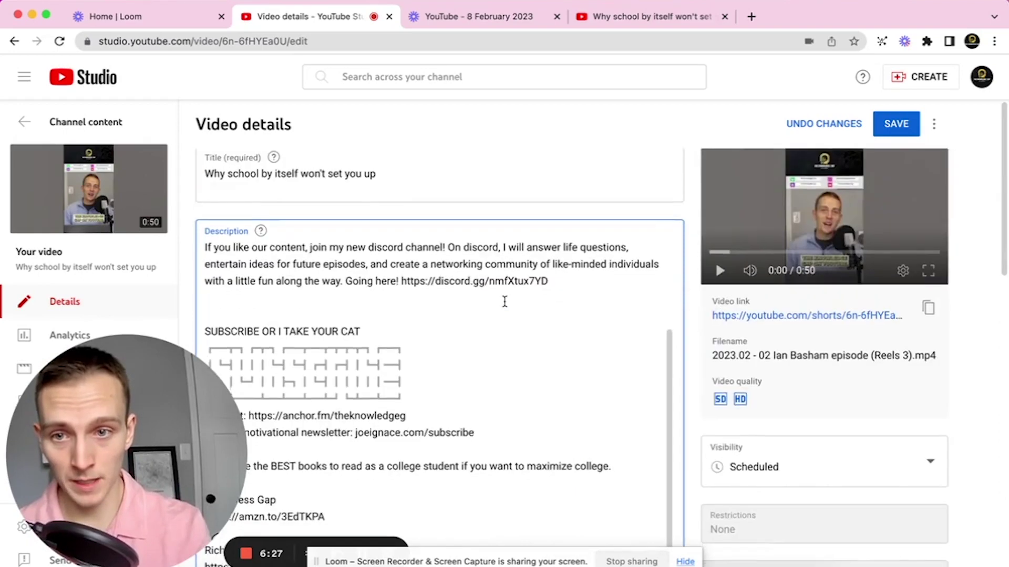
scroll(504, 300, down, 10)
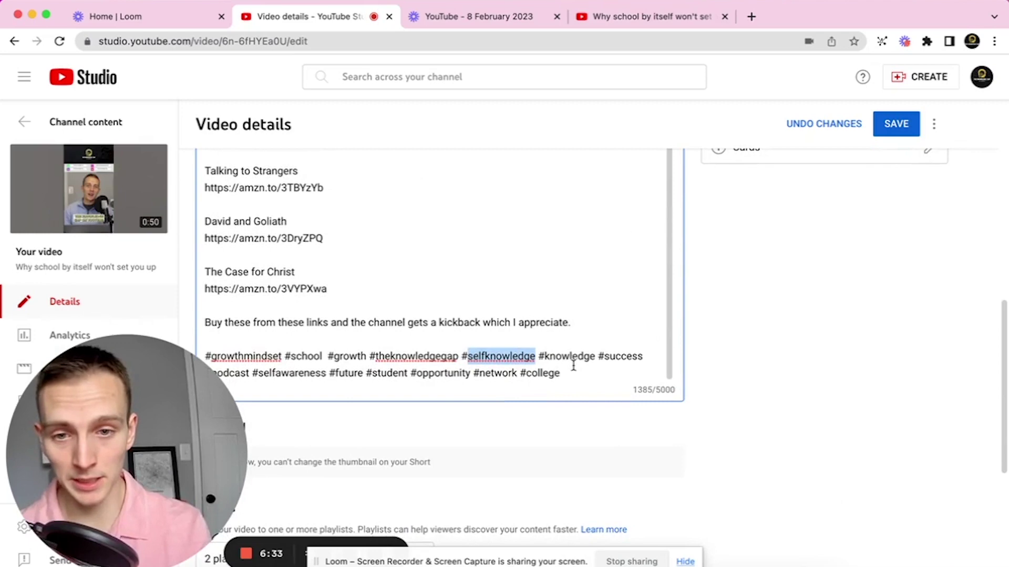
text(career)
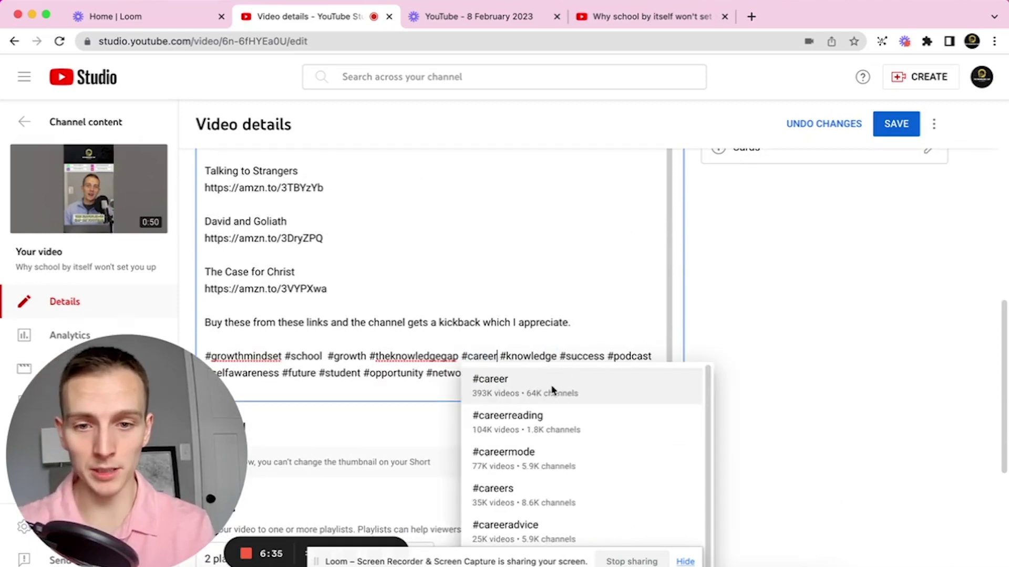
click(552, 389)
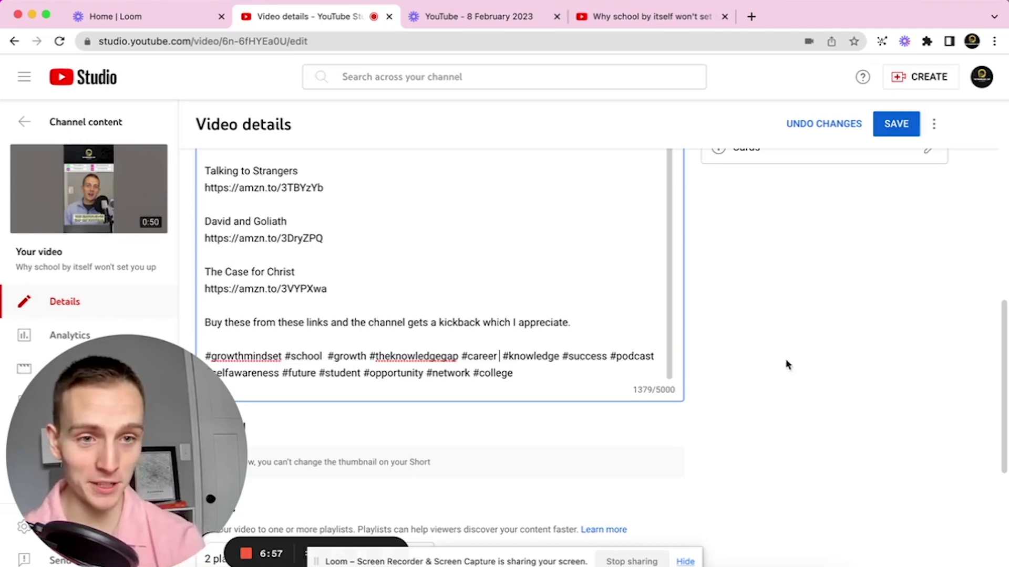
scroll(793, 362, up, 5)
scroll(793, 367, up, 1)
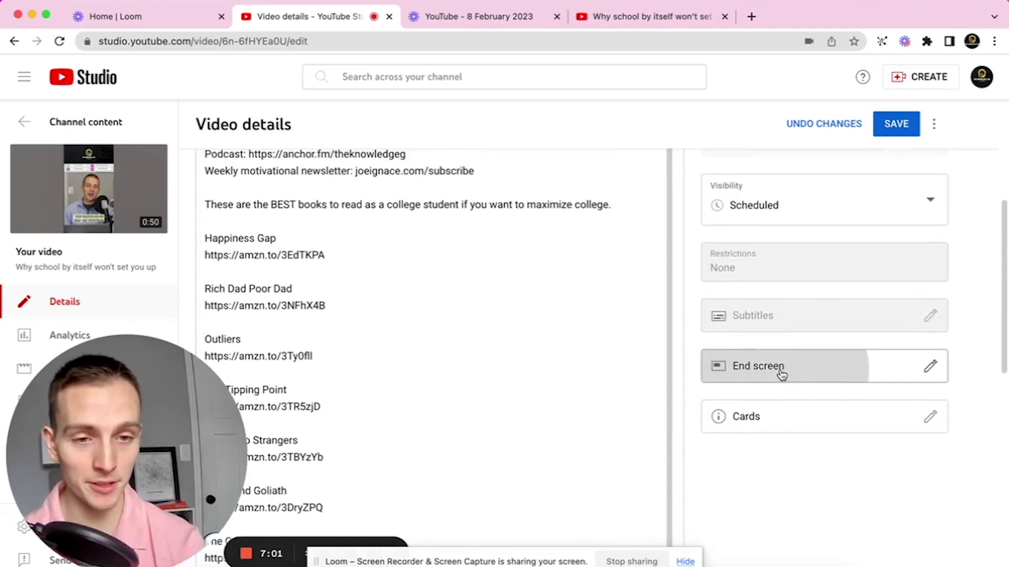
click(782, 375)
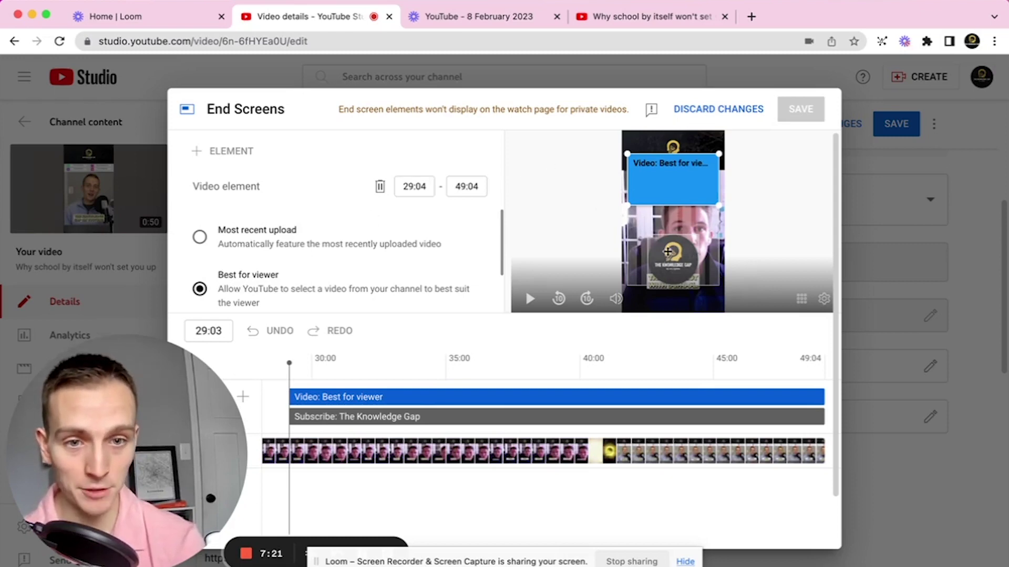
click(705, 114)
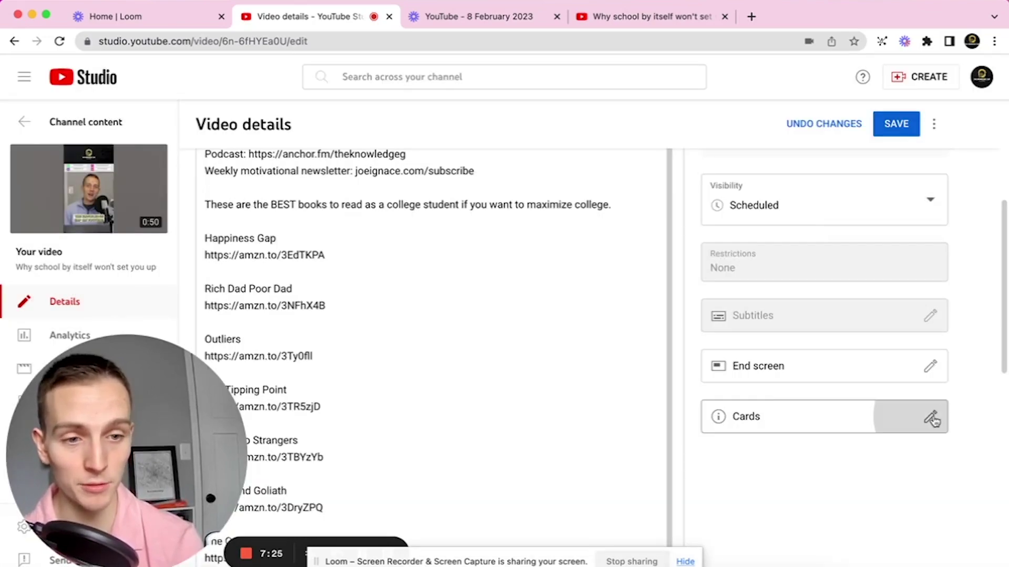
click(931, 419)
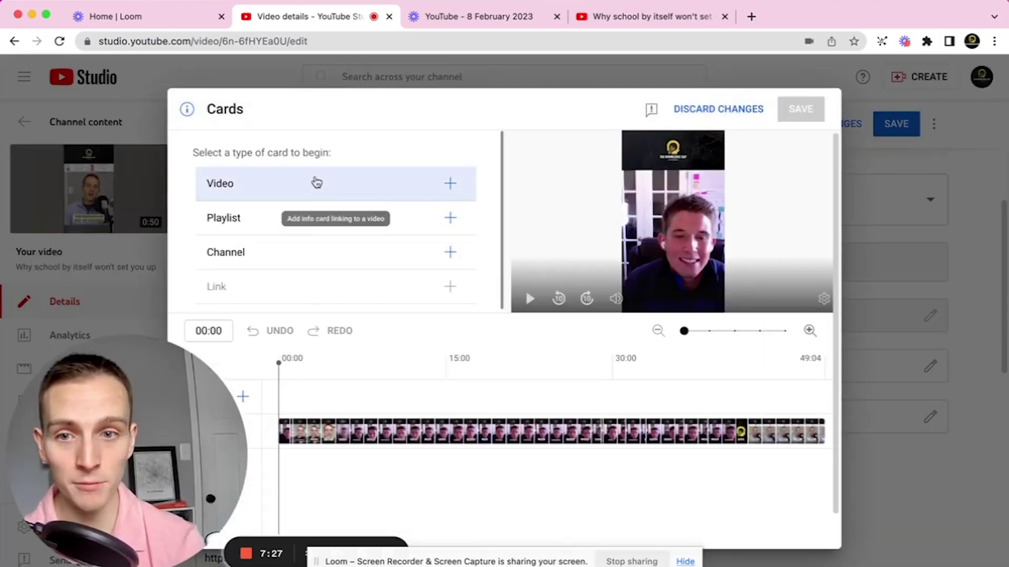
Save a Video card pointing to your upload 'Asking a student if college is worth it'
click(317, 183)
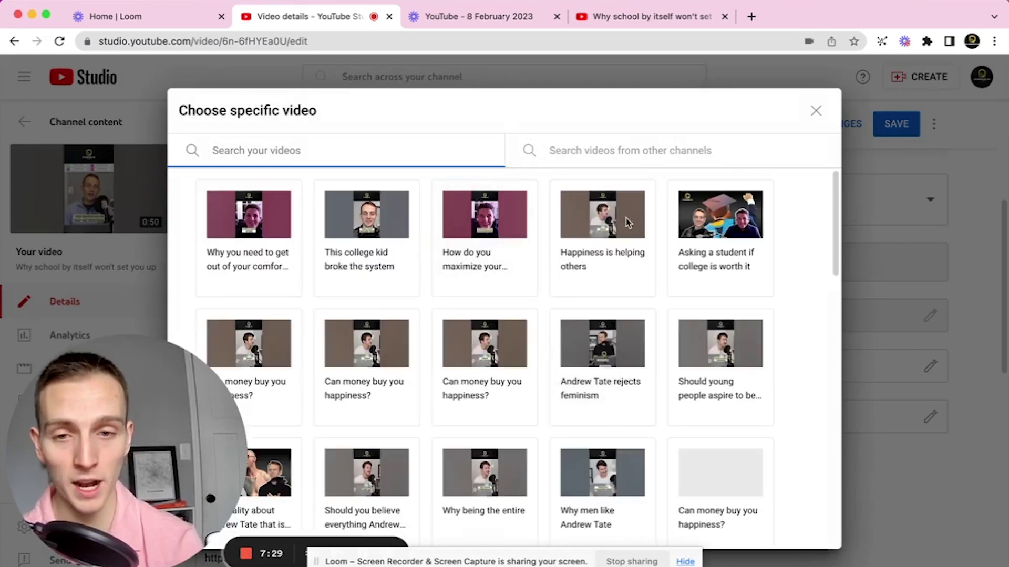
click(721, 265)
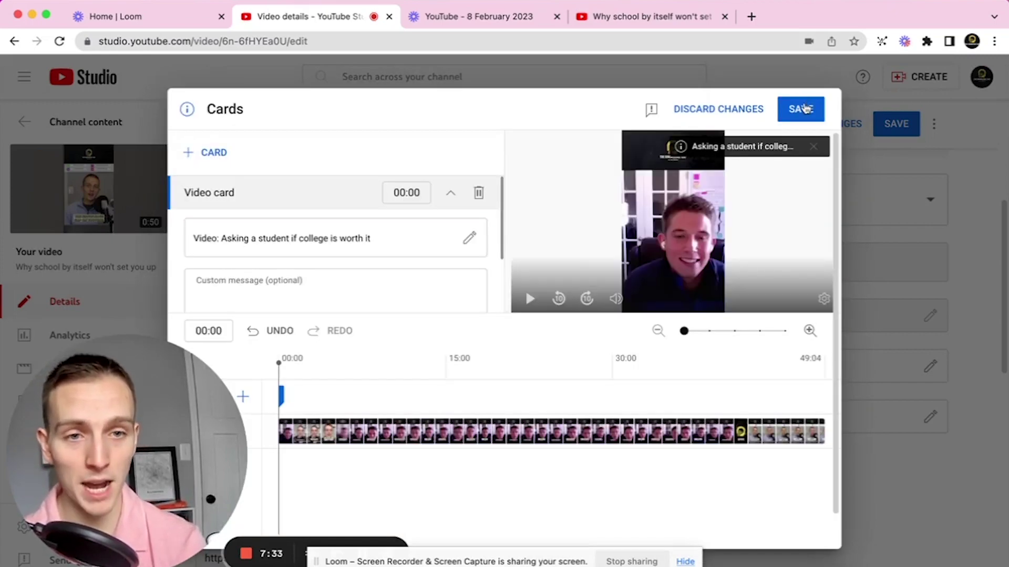
click(803, 108)
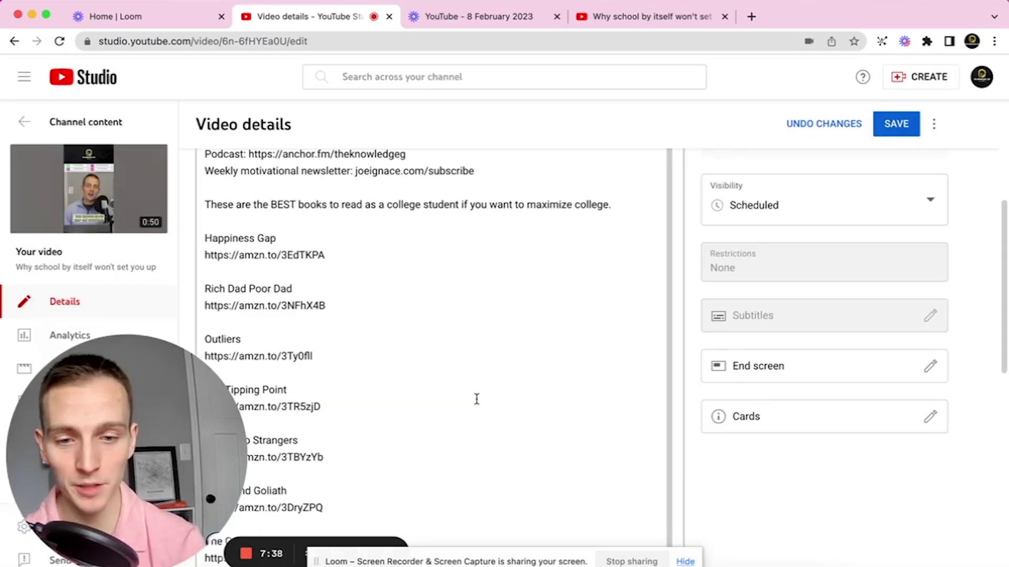